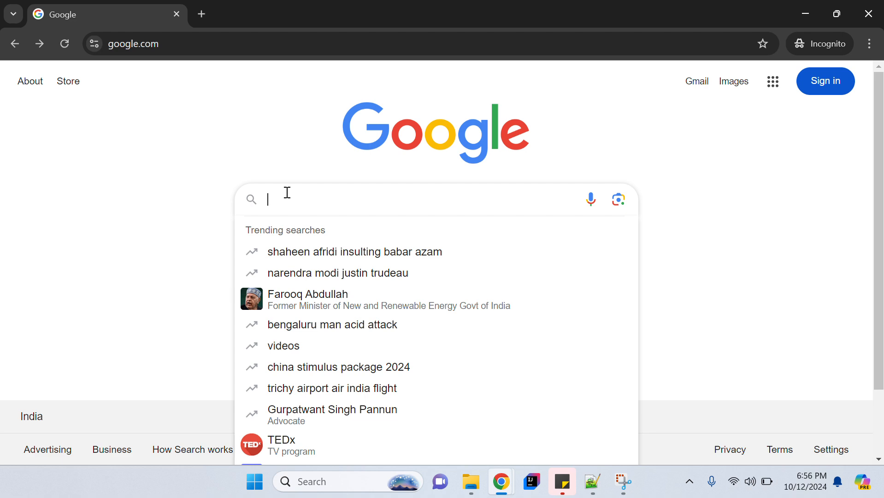
Search Google for 'download mysql database for windows' and open the MySQL Downloads result in a new tab.
text(dowanlo)
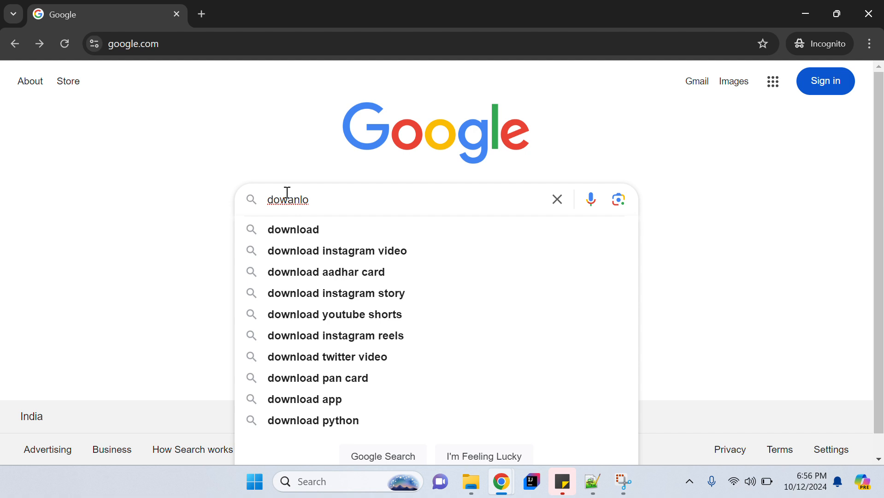
text(ad)
click(287, 192)
key(Delete)
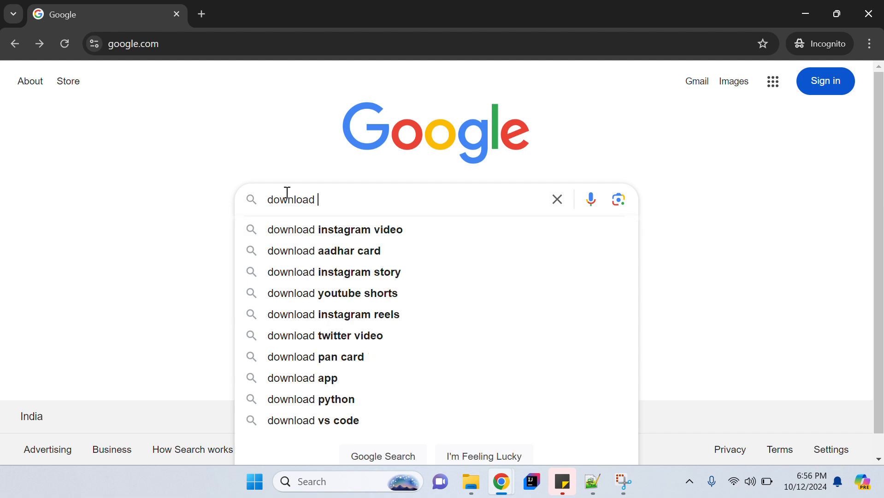
text(mysql )
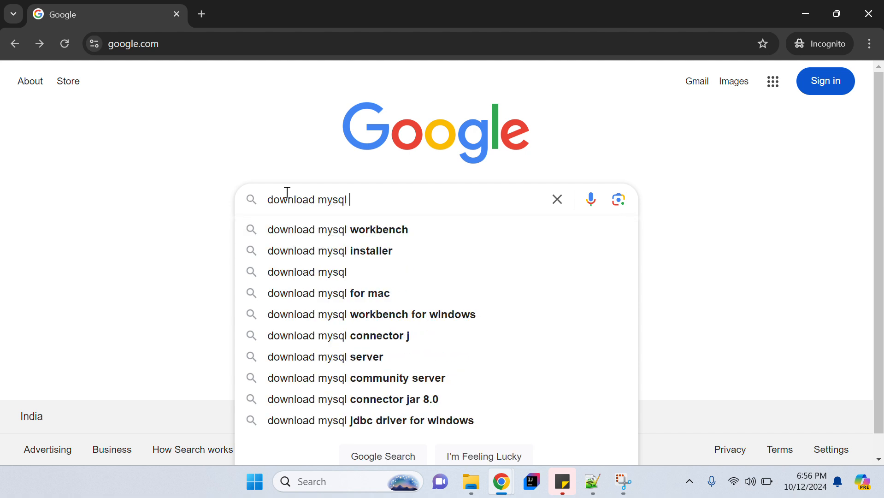
text(dat)
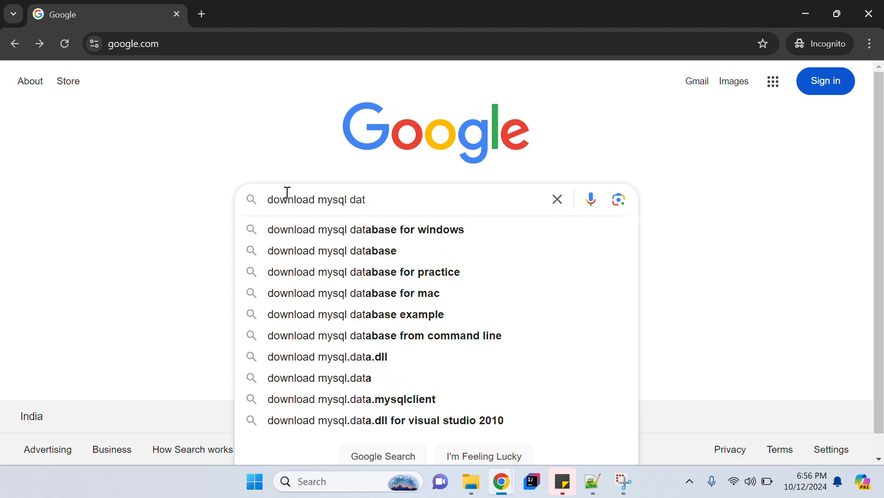
key(Down)
key(Return)
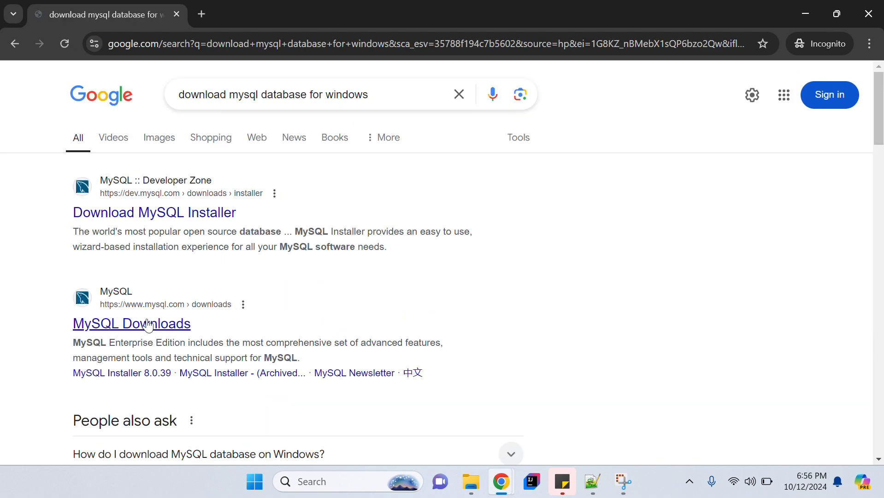
middle_click(133, 326)
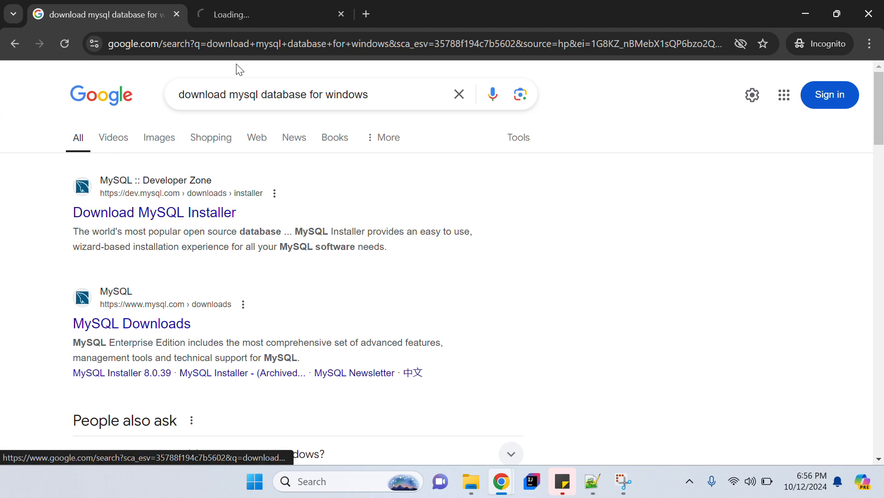
Go from MySQL Downloads through Community (GPL) Downloads to the MySQL Community Server page.
click(233, 19)
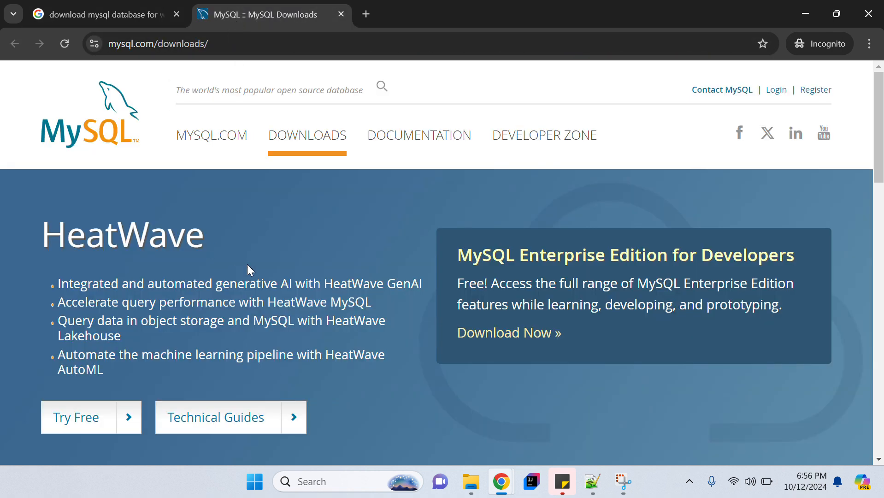
scroll(246, 268, down, 6)
scroll(317, 301, down, 5)
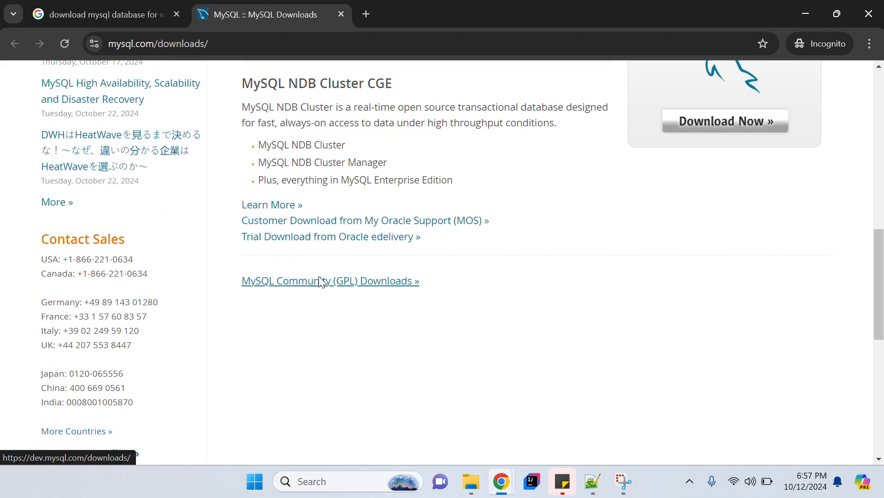
click(318, 282)
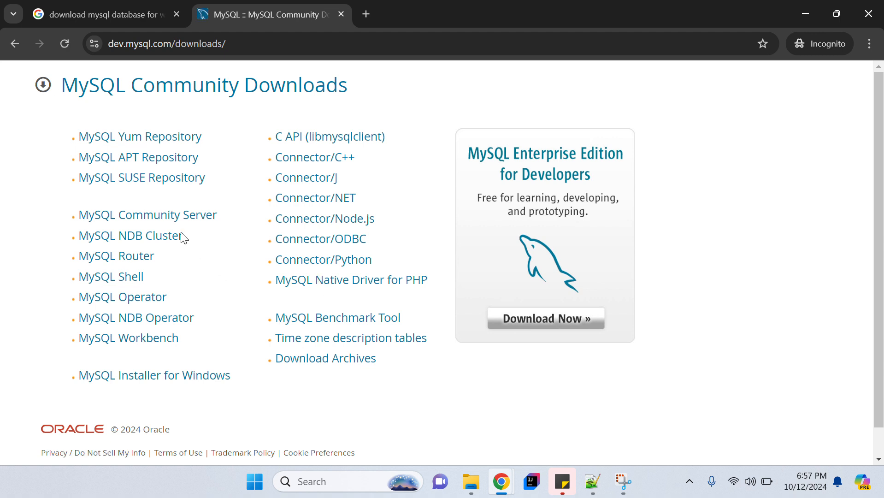
click(173, 222)
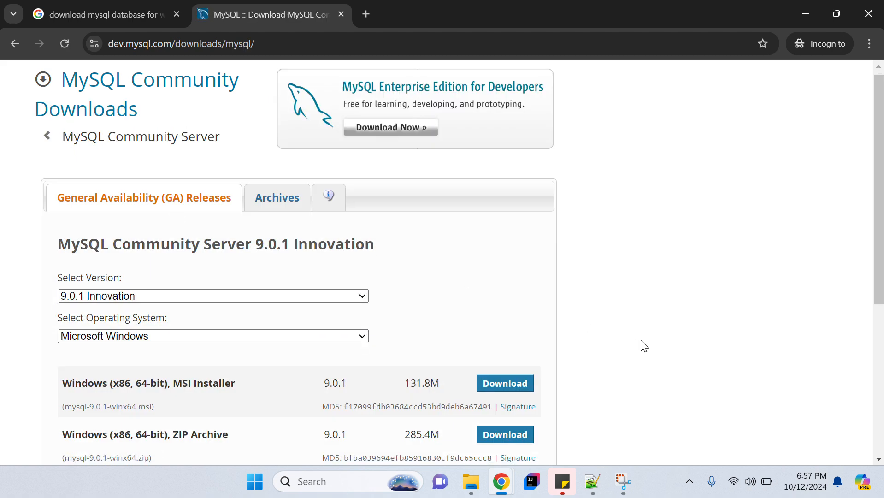
Confirm version 9.0.1 Innovation and Microsoft Windows for the 64-bit MSI installer.
scroll(644, 346, down, 2)
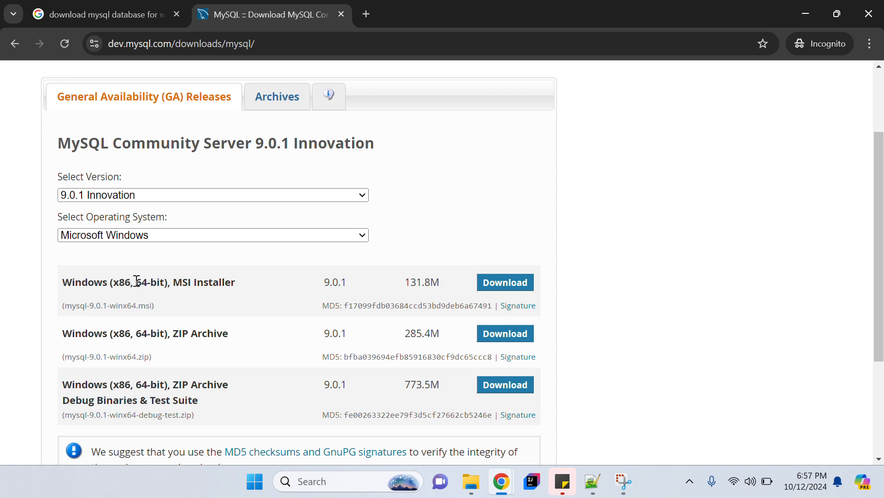
drag(135, 282, 168, 282)
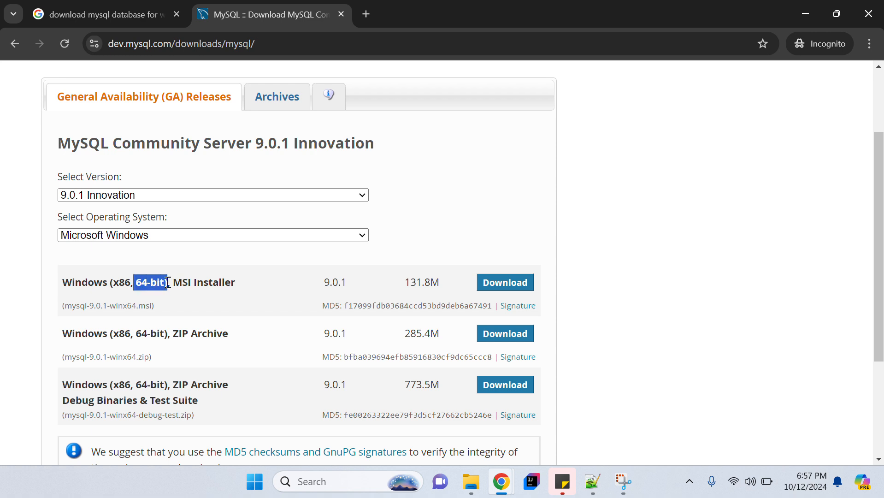
click(126, 195)
click(109, 211)
click(142, 235)
click(463, 231)
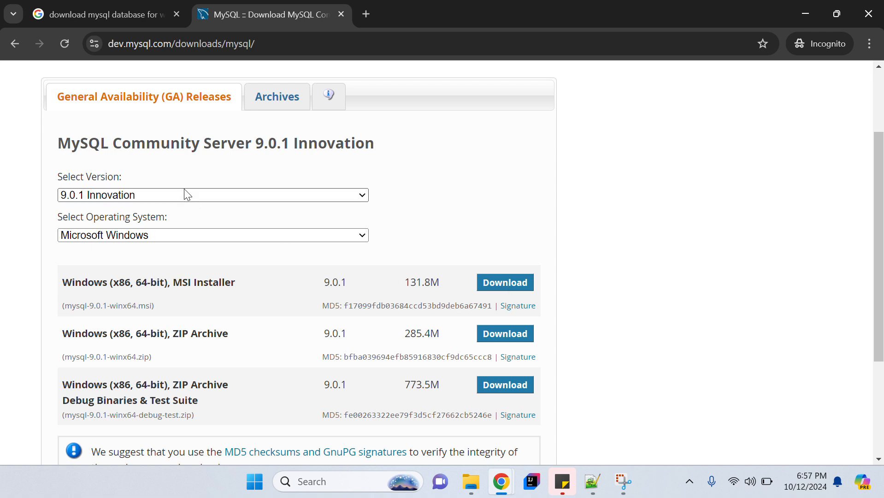
Launch the mysql-9.0.1-winx64 installer from Documents and accept the license agreement.
key(alt+Tab)
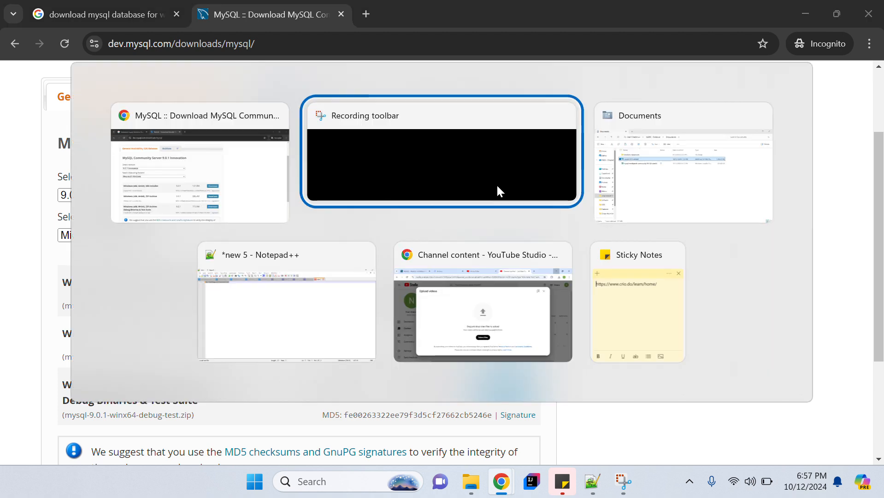
key(alt+Tab)
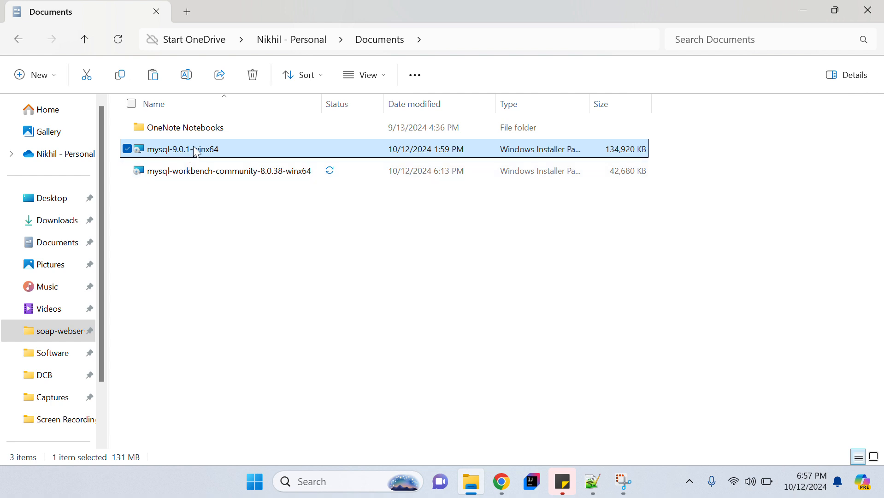
double_click(245, 146)
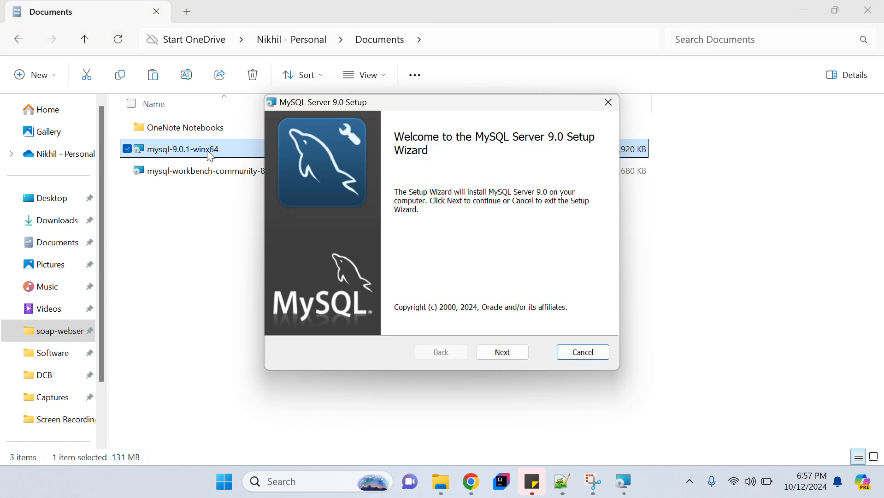
click(514, 354)
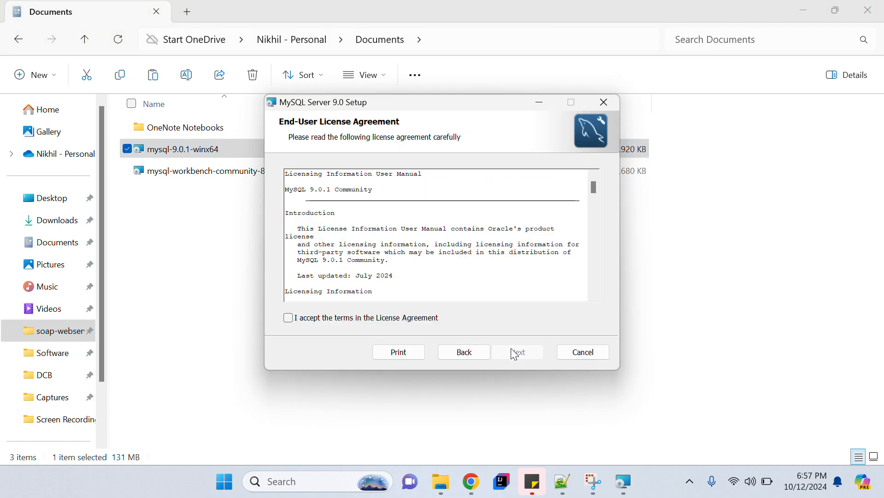
click(288, 317)
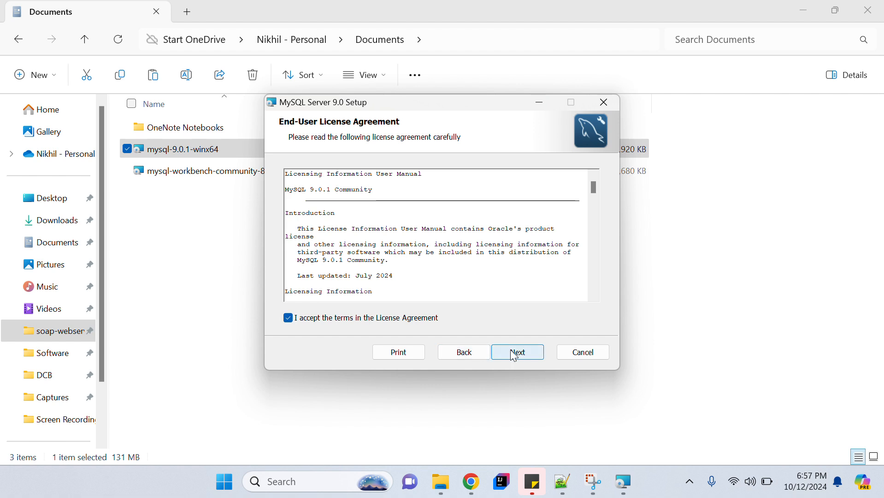
click(515, 354)
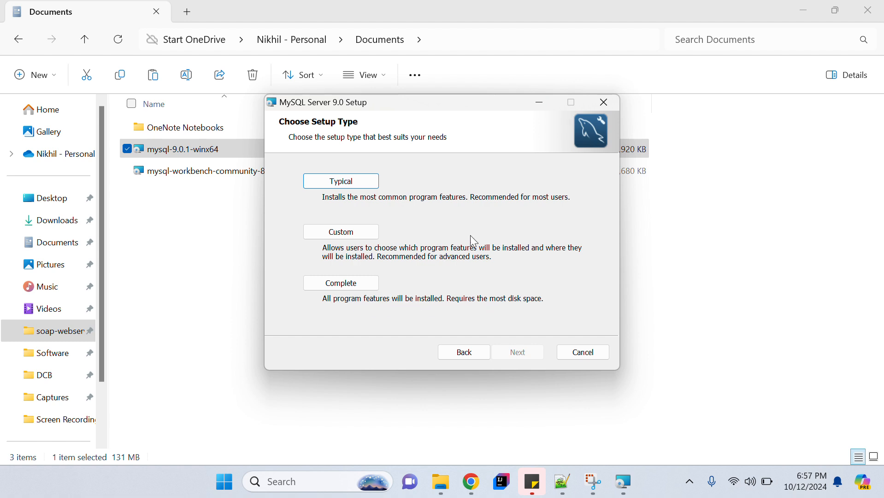
Install MySQL Server 9.0 with the Complete setup type, finishing with Run MySQL Configurator checked.
click(332, 291)
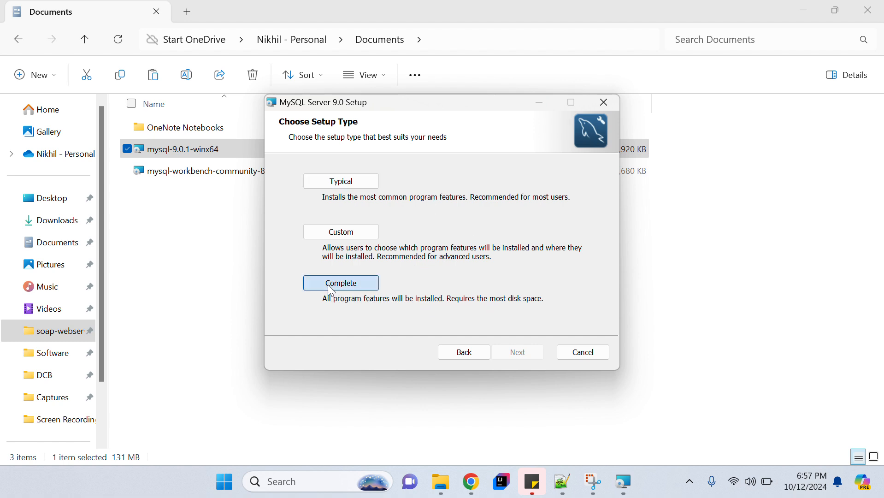
click(513, 353)
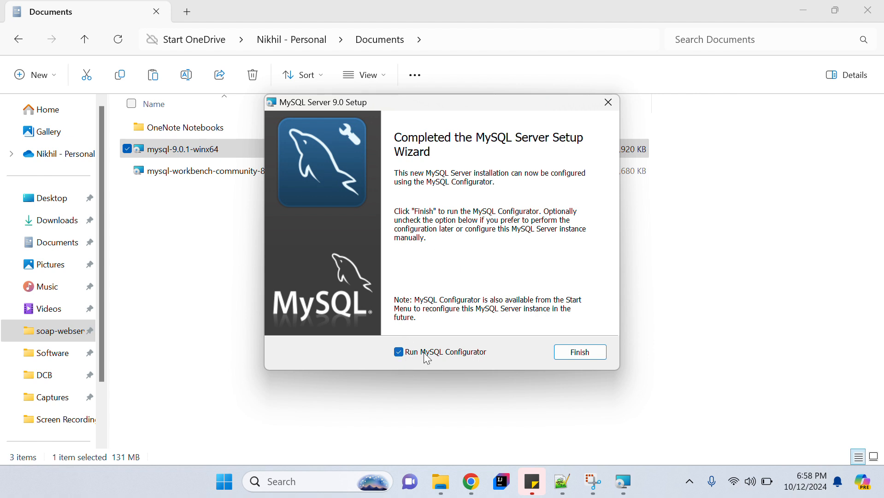
click(597, 353)
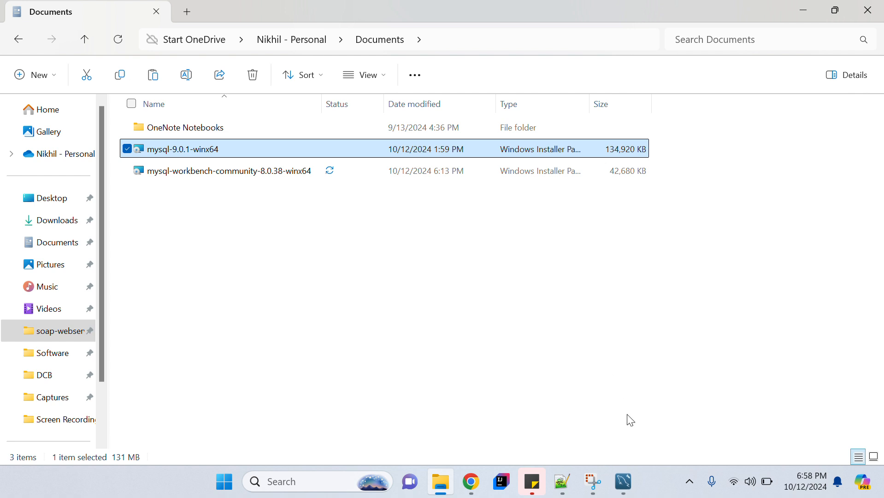
Replace C:\ProgramData with A:\Software\Installed so the data directory is A:\Software\Installed\MySQL\MySQL Server 9.0\.
click(628, 491)
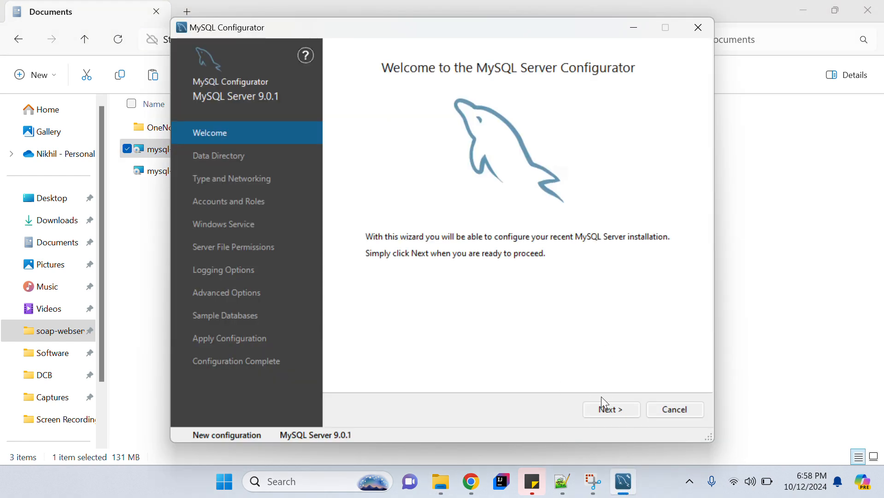
click(621, 414)
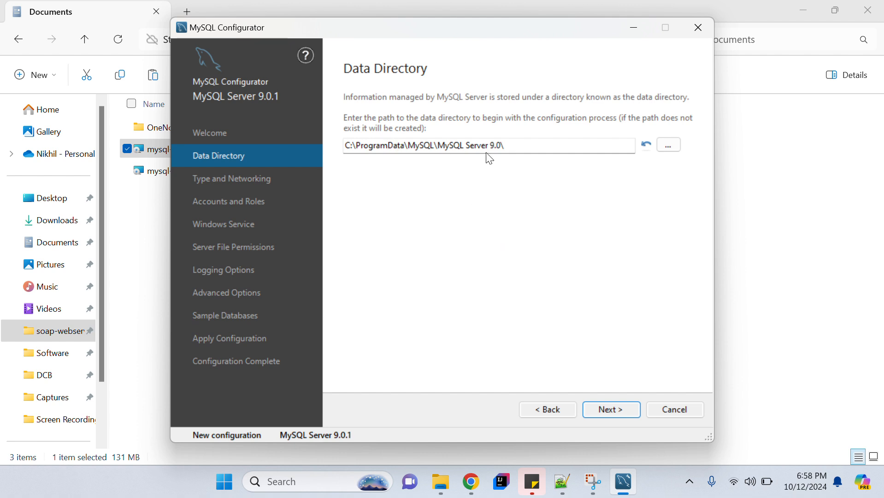
click(515, 146)
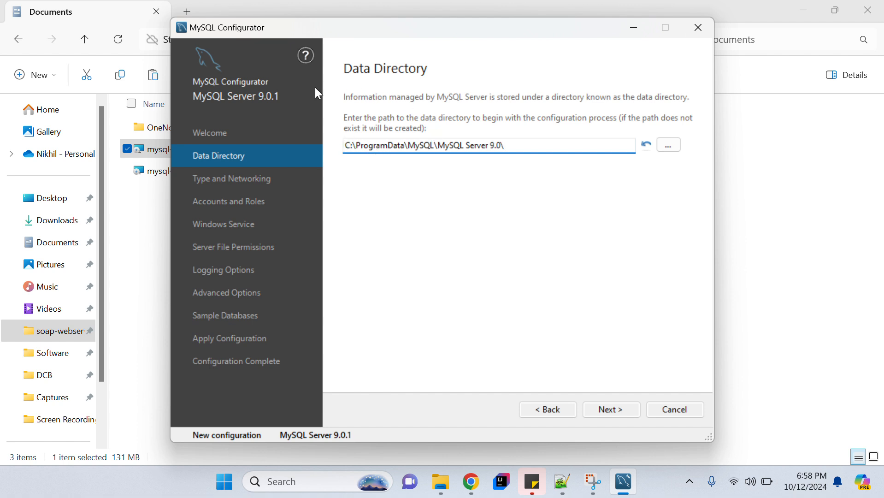
click(346, 147)
drag(345, 146, 406, 151)
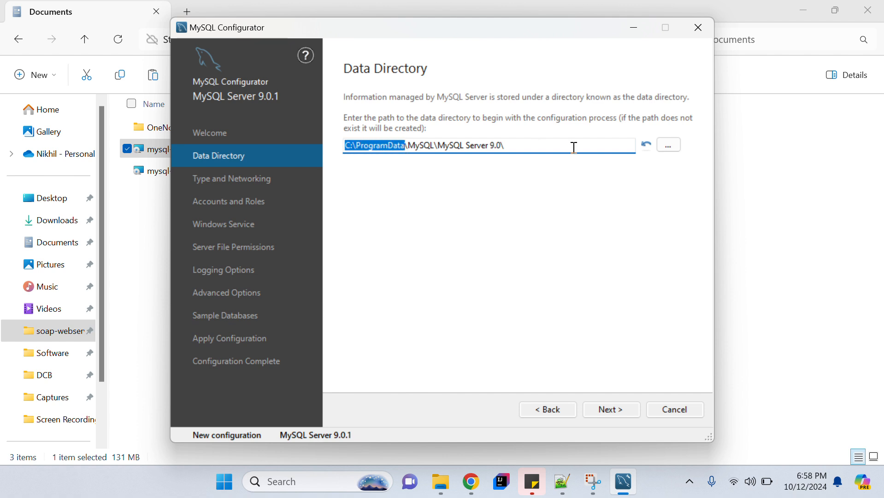
click(562, 482)
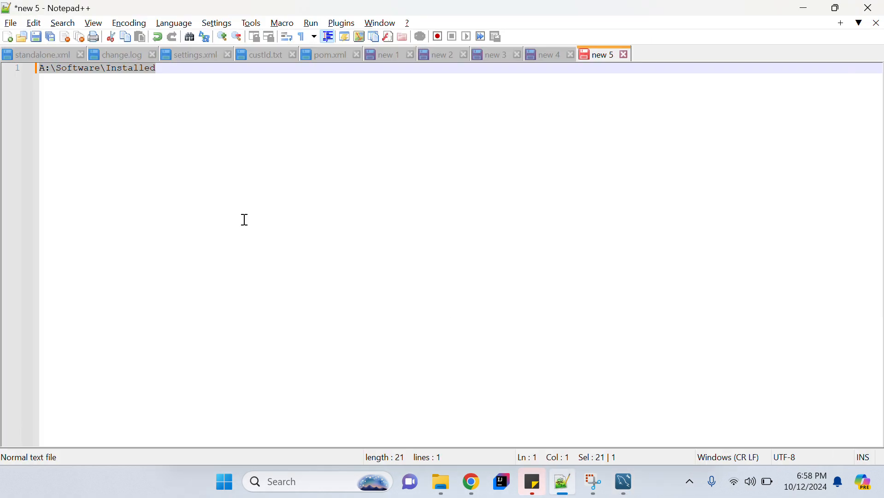
key(alt+Tab)
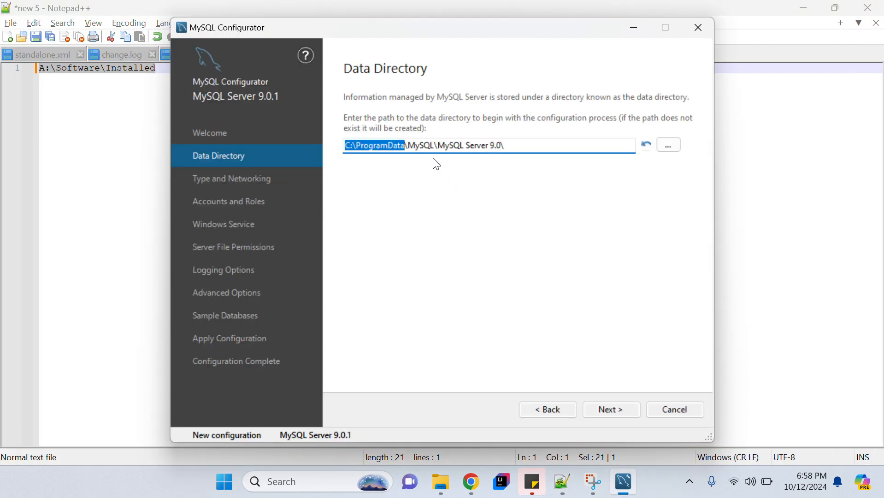
text(A:\Software\Installed)
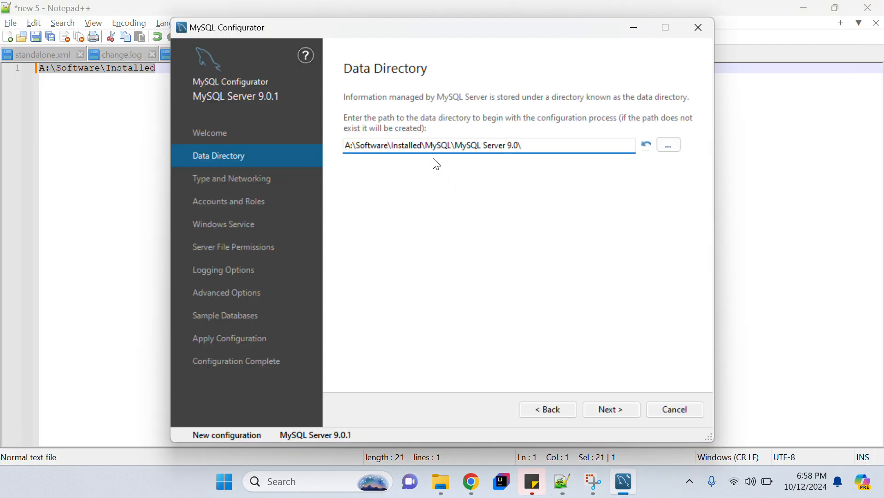
click(545, 142)
click(608, 407)
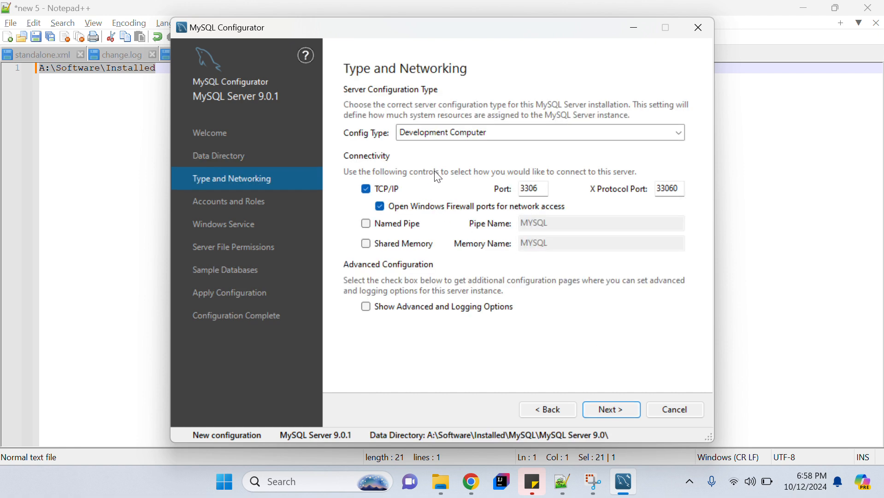
Keep Development Computer with TCP/IP port 3306 and continue to Accounts and Roles.
drag(544, 188, 503, 185)
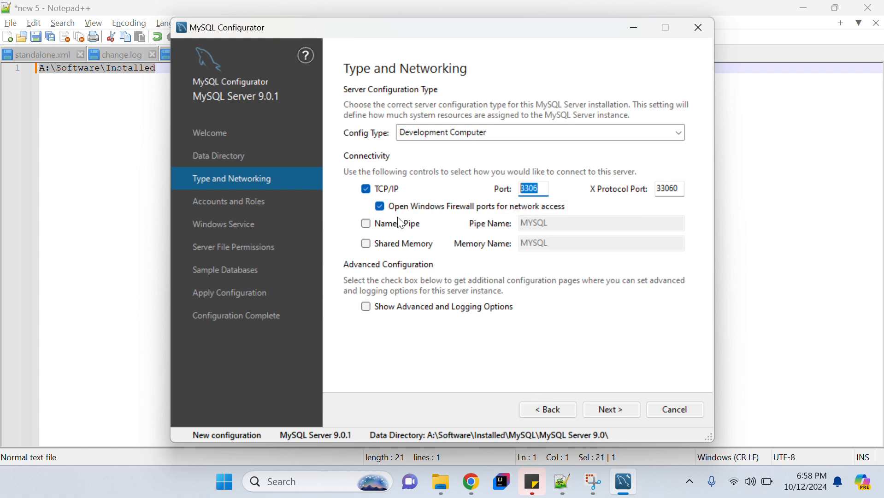
click(612, 410)
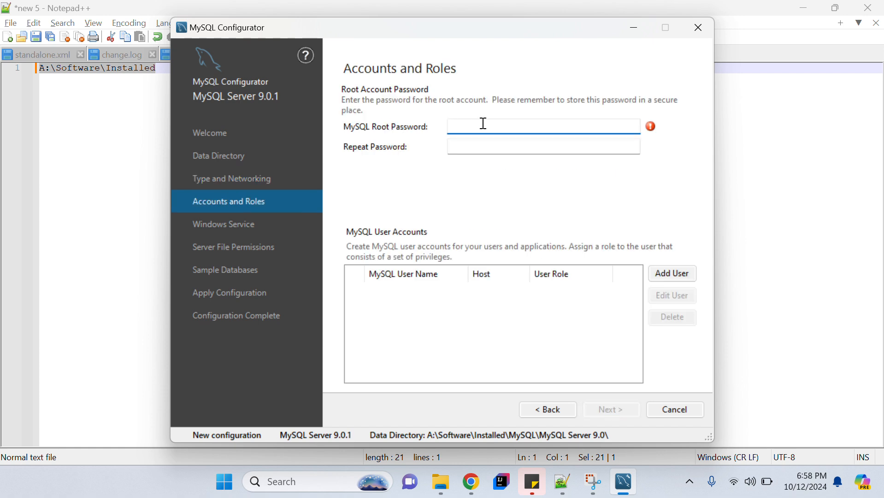
Enter the root password in MySQL Root Password and Repeat Password, then continue.
text(ro)
click(484, 153)
text(•••••)
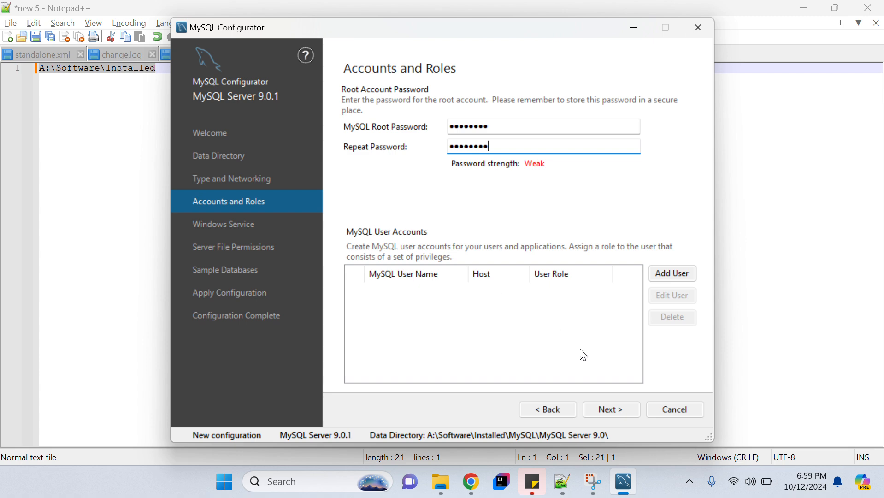
click(611, 412)
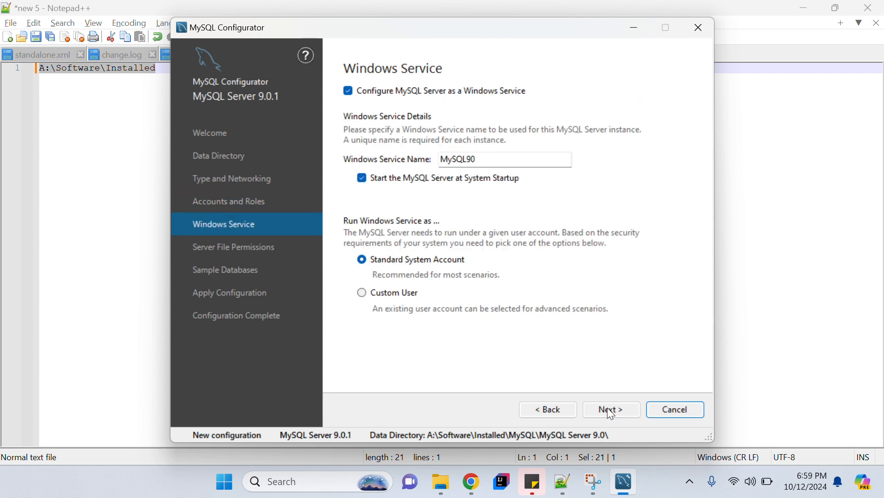
Keep the MySQL90 service name and the default full-access server file permissions.
click(477, 160)
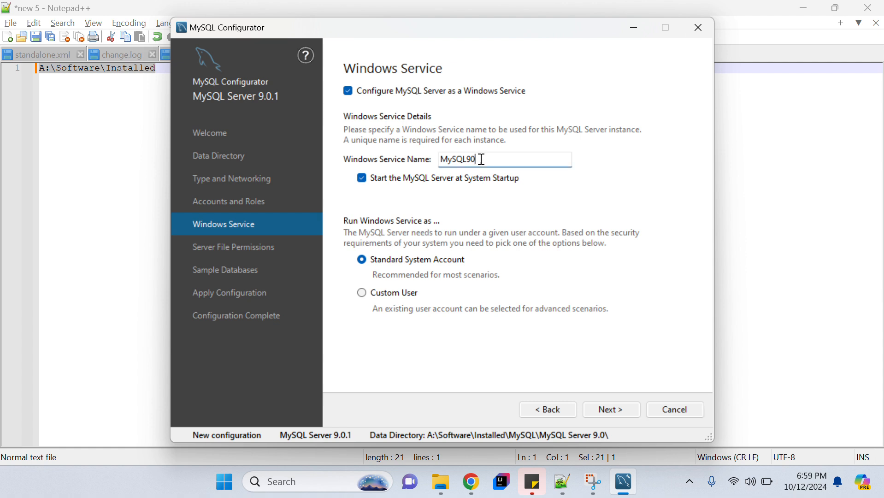
drag(478, 159, 434, 158)
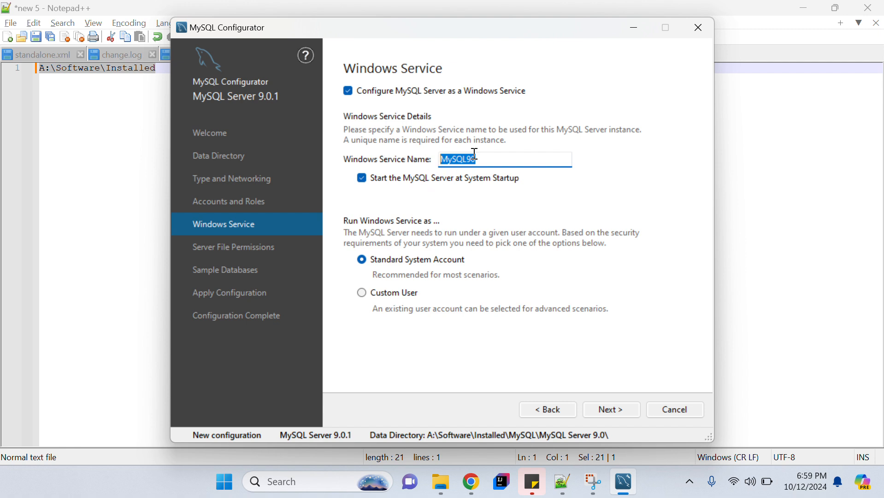
click(501, 157)
drag(501, 157, 433, 162)
click(479, 160)
click(616, 415)
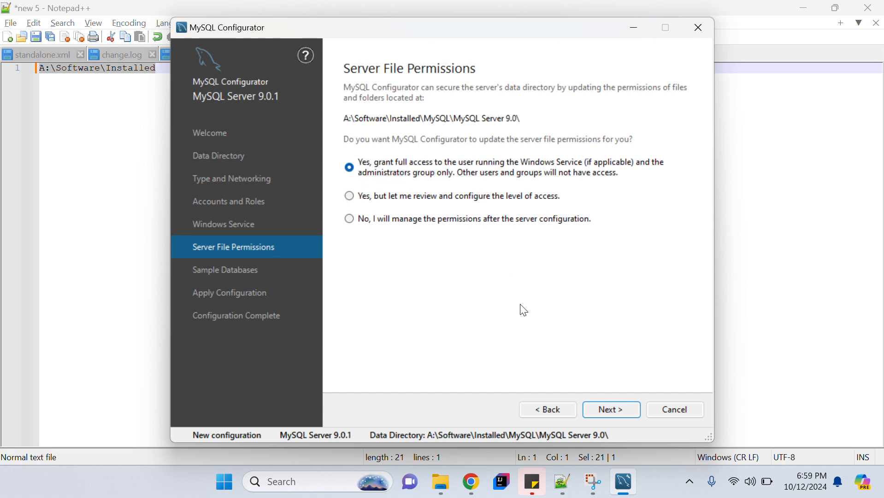
click(611, 410)
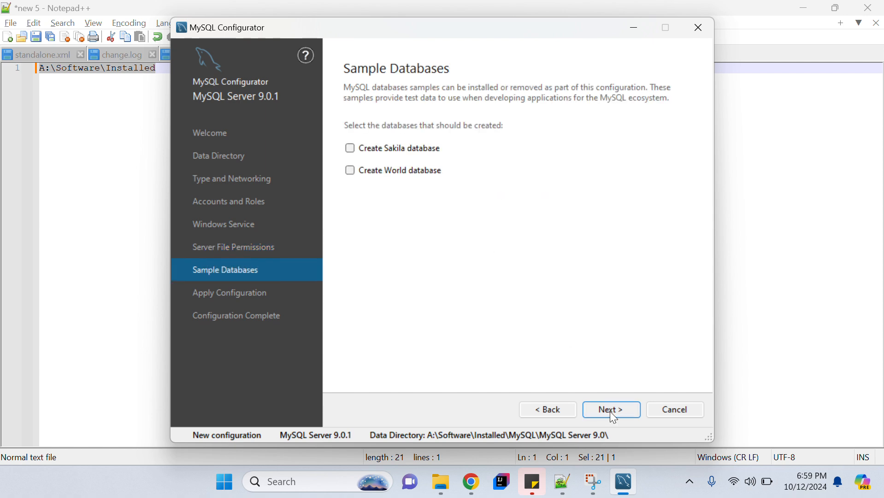
Tick Create Sakila database and Create World database, then continue.
click(352, 150)
click(349, 170)
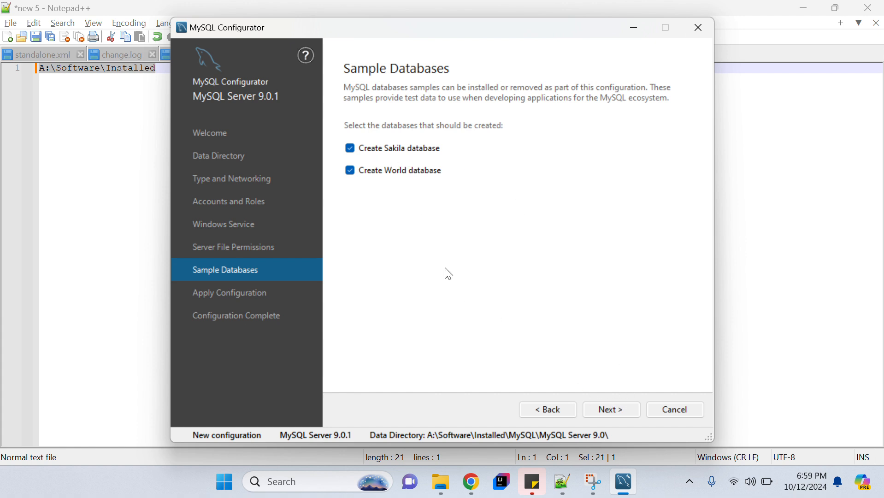
click(610, 411)
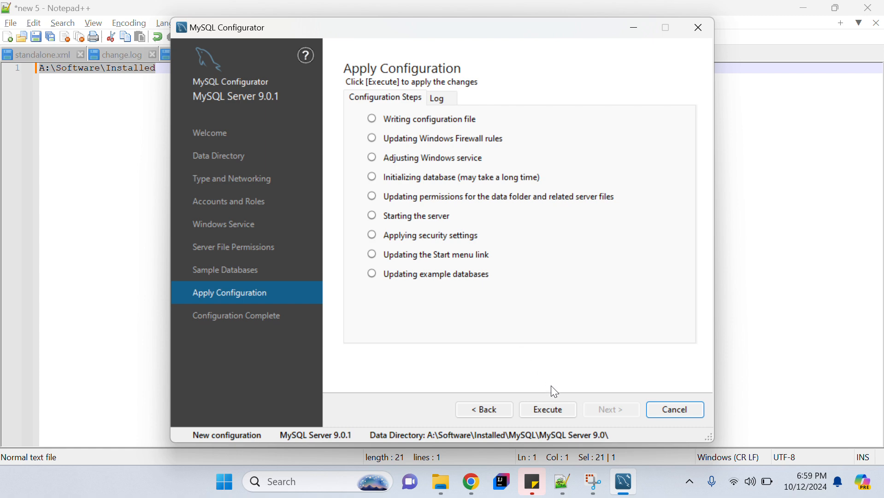
Execute all configuration steps for MySQL Server 9.0.1, then finish and close the configurator.
click(549, 410)
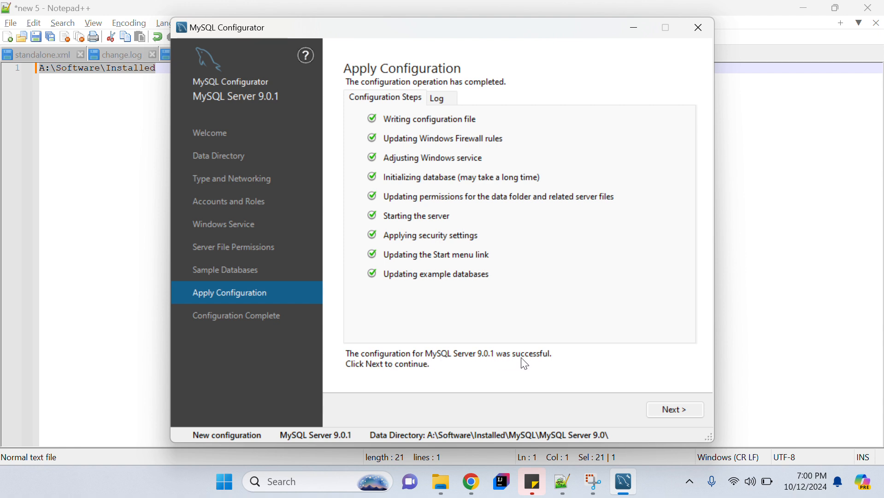
click(697, 407)
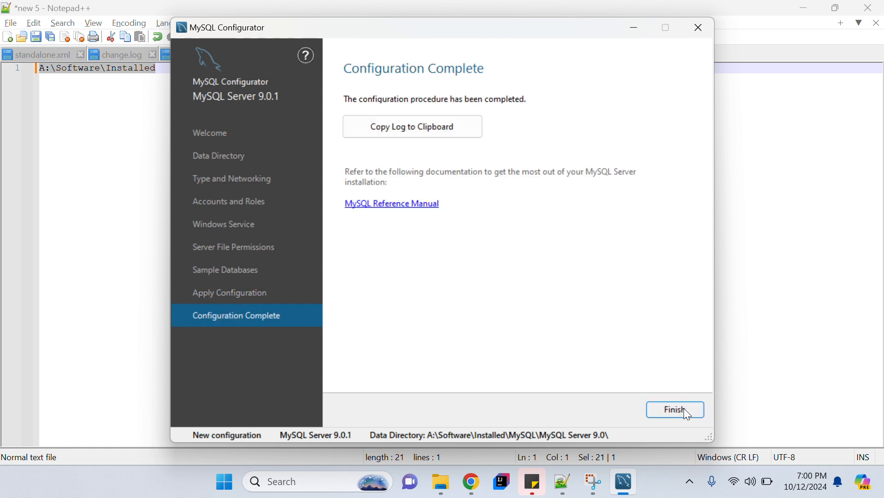
click(682, 408)
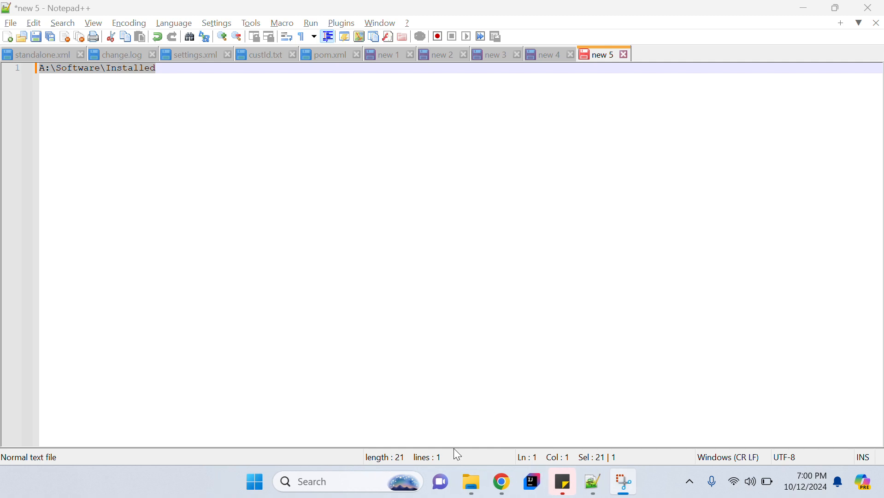
Log into the MySQL 9.0 Command Line Client with the root password and run \h.
key(super)
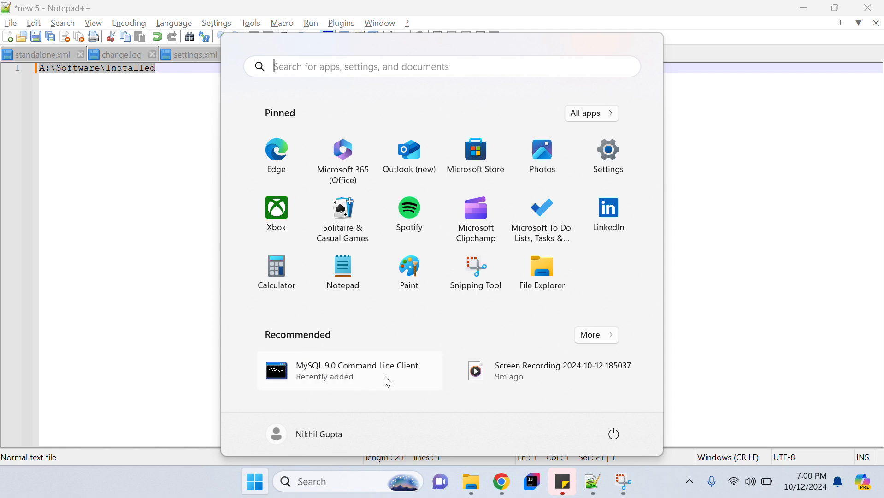
click(336, 375)
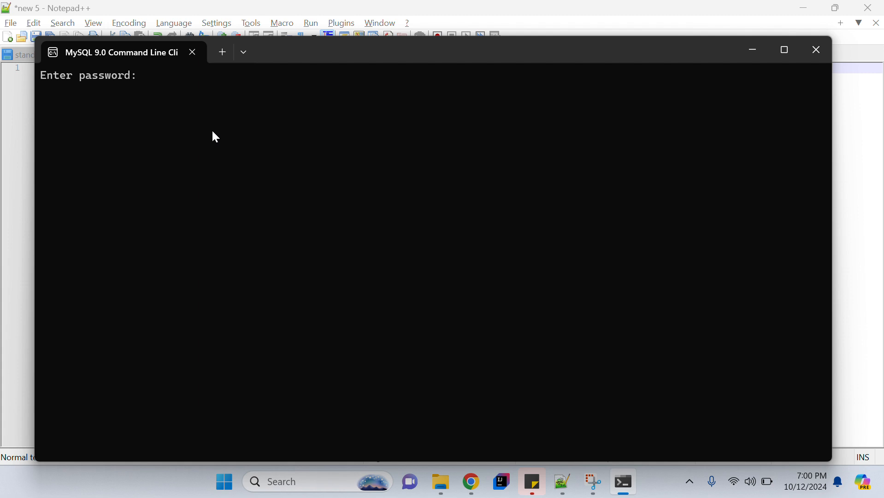
text(********)
key(Return)
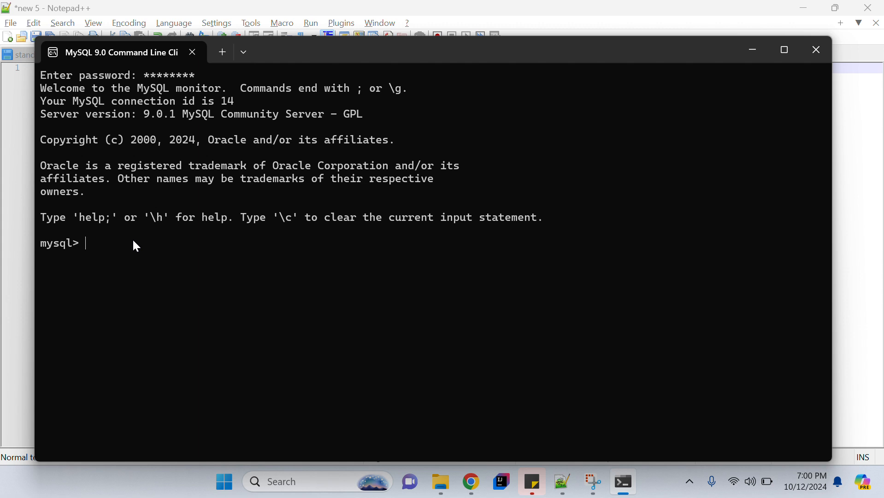
text(\h)
key(Return)
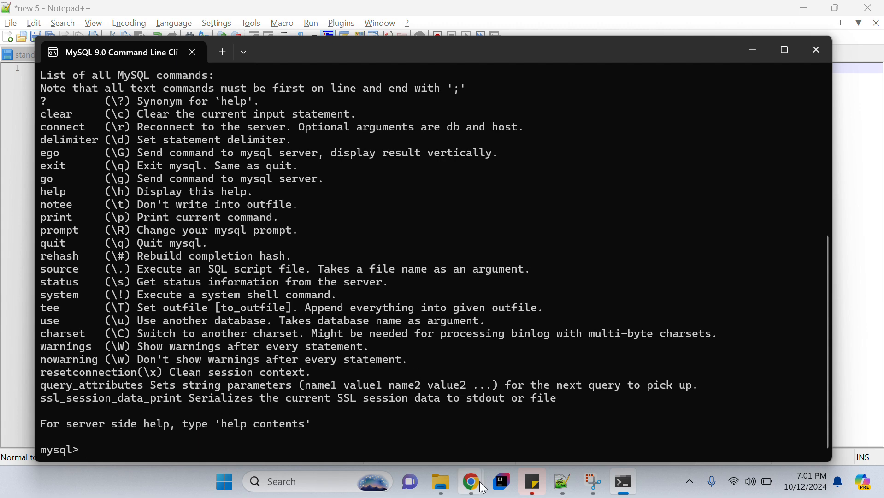
Close the MySQL download tab and search Google for 'download mysql workbench'.
mouse_move(471, 482)
click(549, 415)
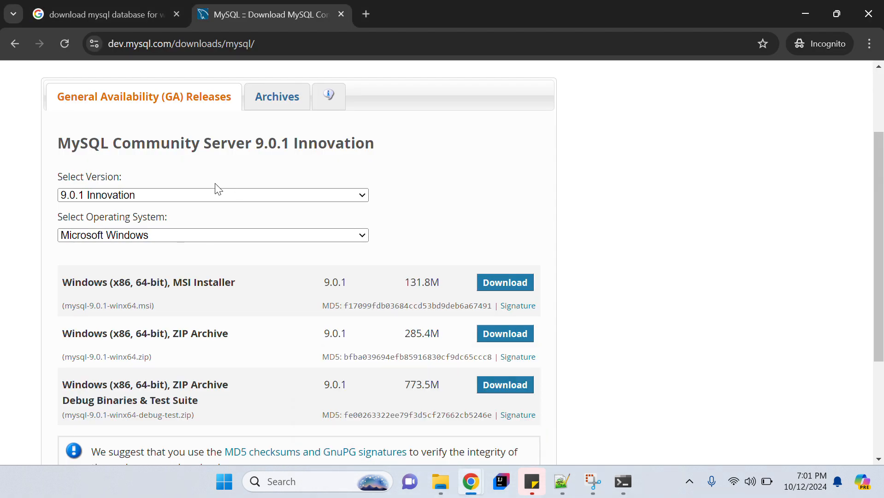
click(119, 7)
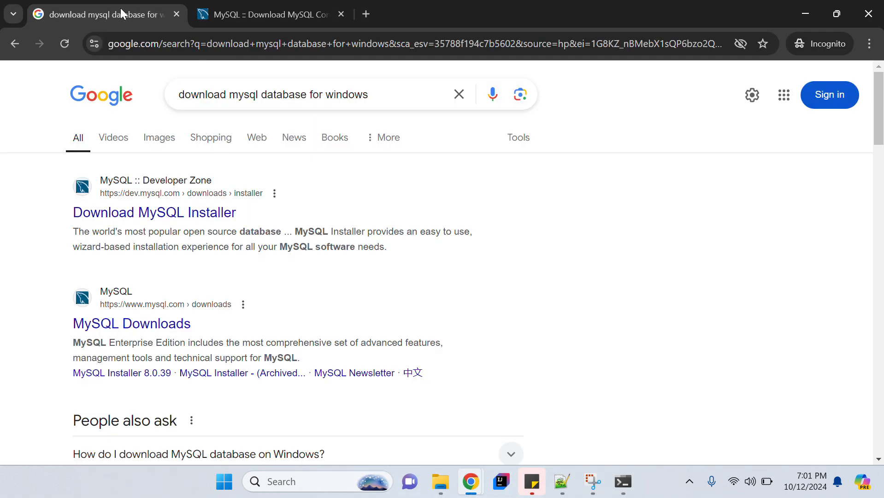
click(239, 8)
key(ctrl+w)
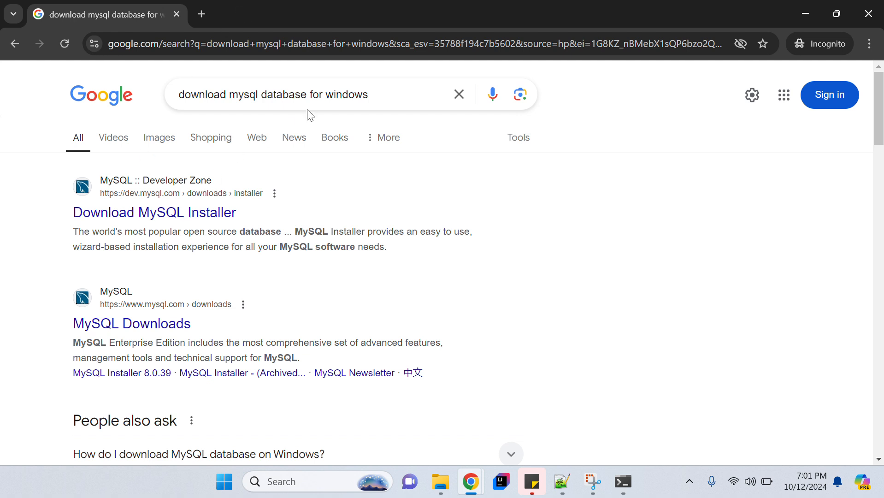
click(385, 97)
drag(336, 94, 266, 98)
key(Down)
key(Return)
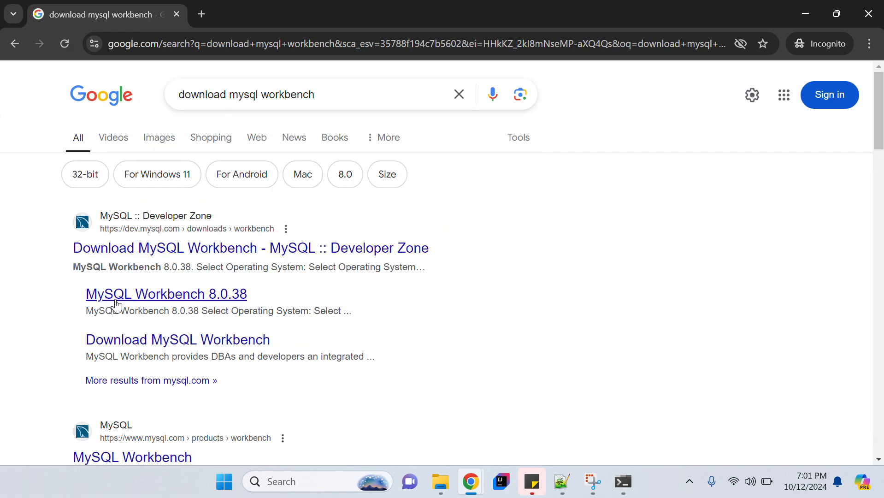
Open the Workbench 8.0.38 download page for Microsoft Windows and select the MSI Installer's filename.
middle_click(164, 302)
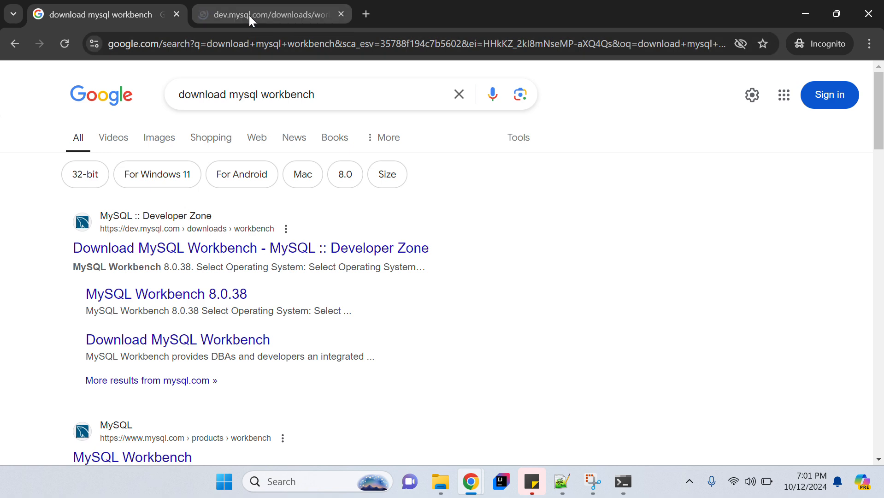
click(248, 15)
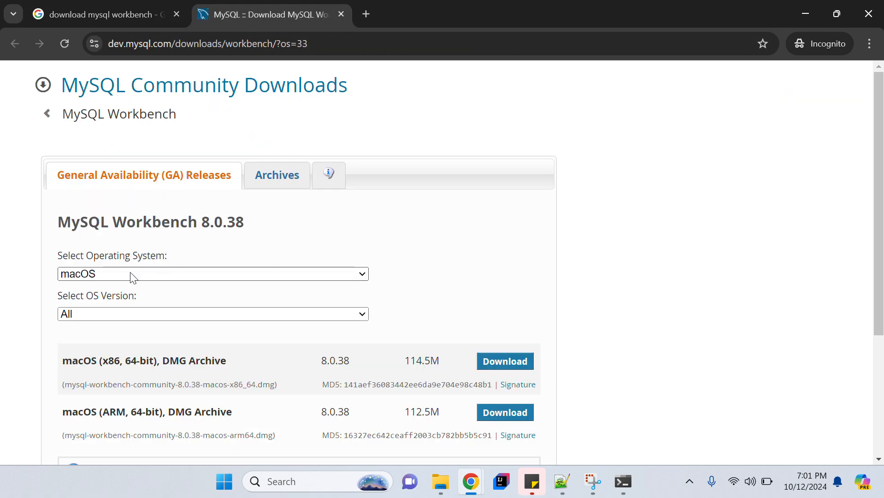
click(161, 277)
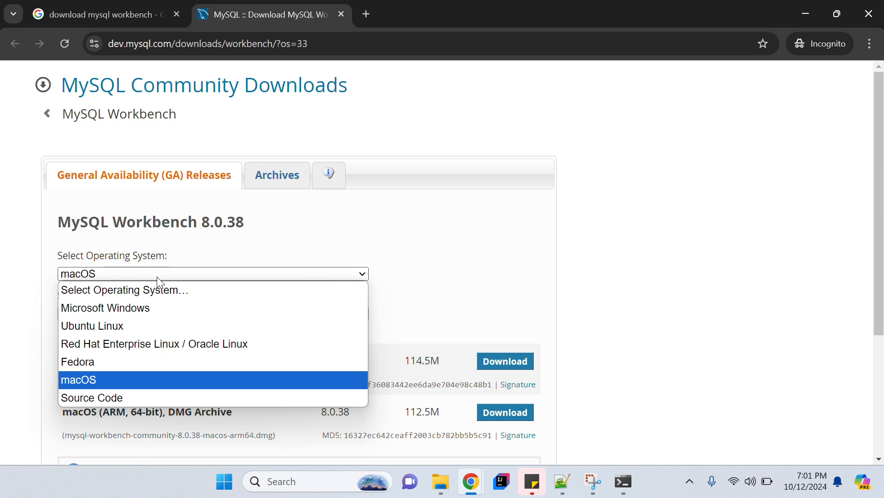
click(108, 309)
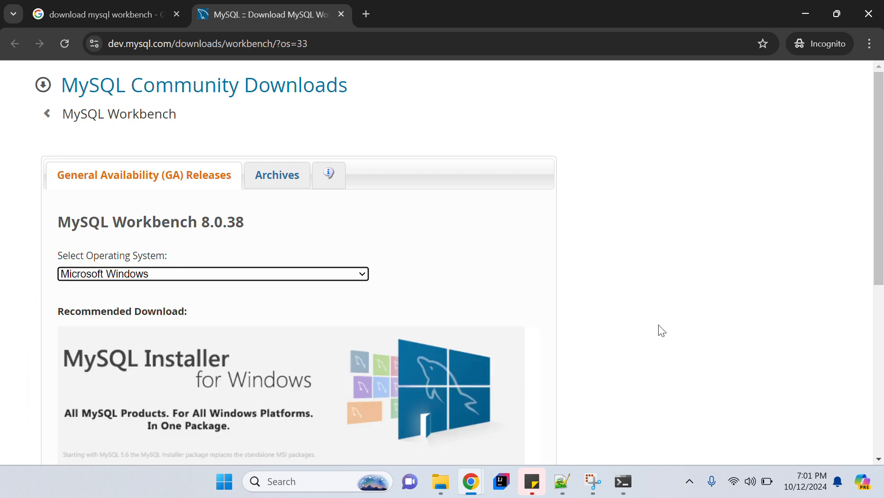
scroll(661, 331, down, 4)
scroll(662, 335, down, 2)
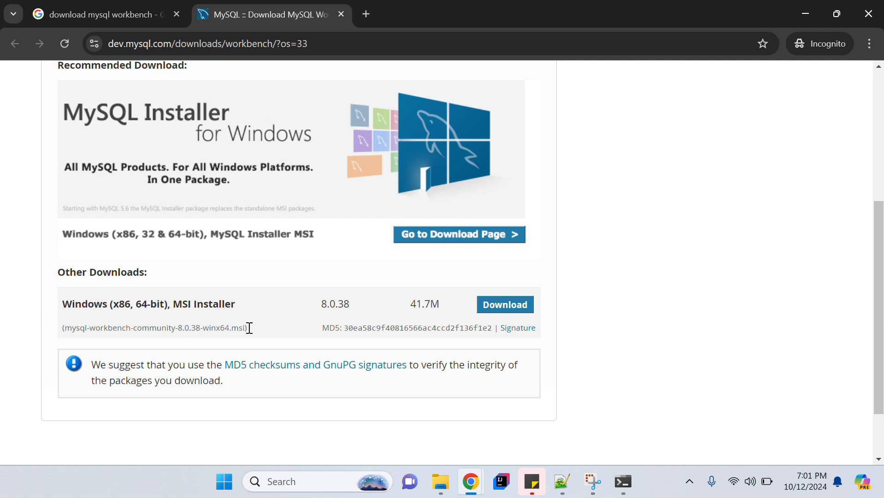
drag(259, 332, 70, 329)
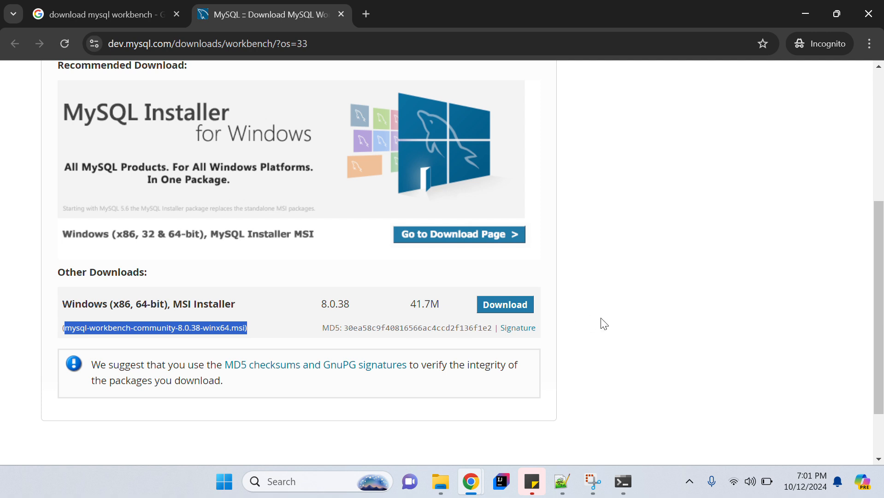
key(alt)
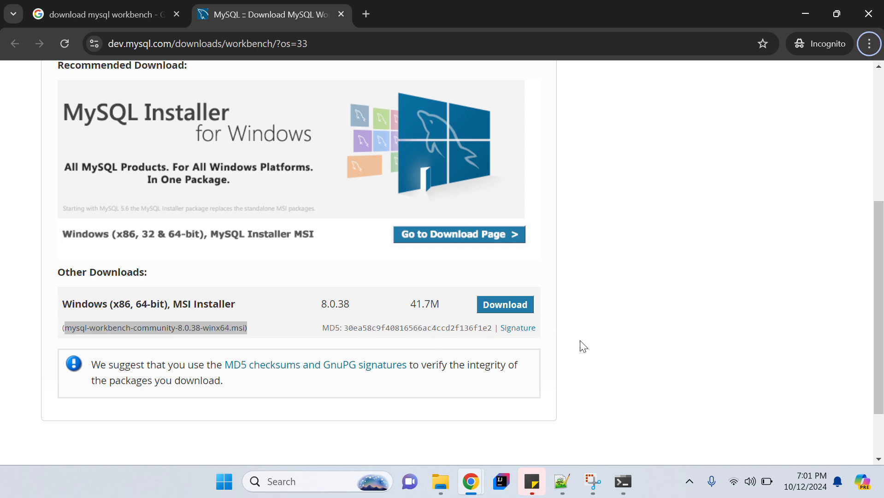
key(alt+Tab)
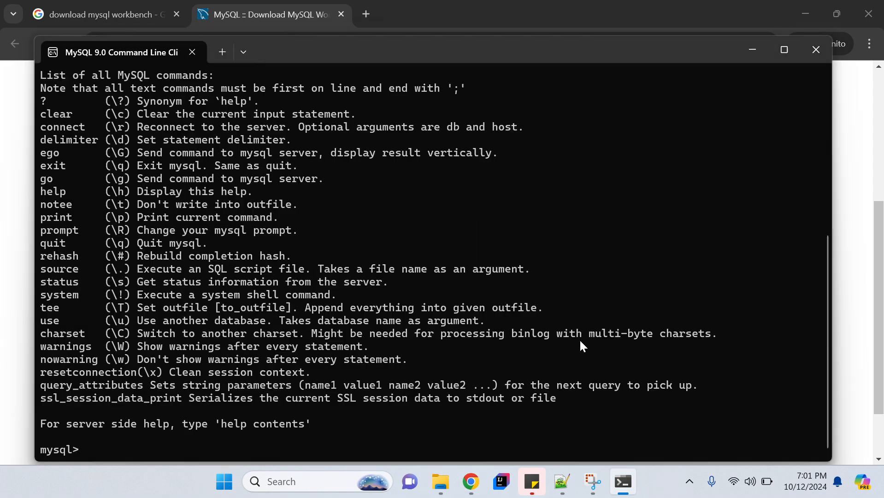
Run the mysql-workbench-community-8.0.38-winx64 installer from the Documents folder.
key(alt+Tab)
mouse_move(461, 491)
click(462, 413)
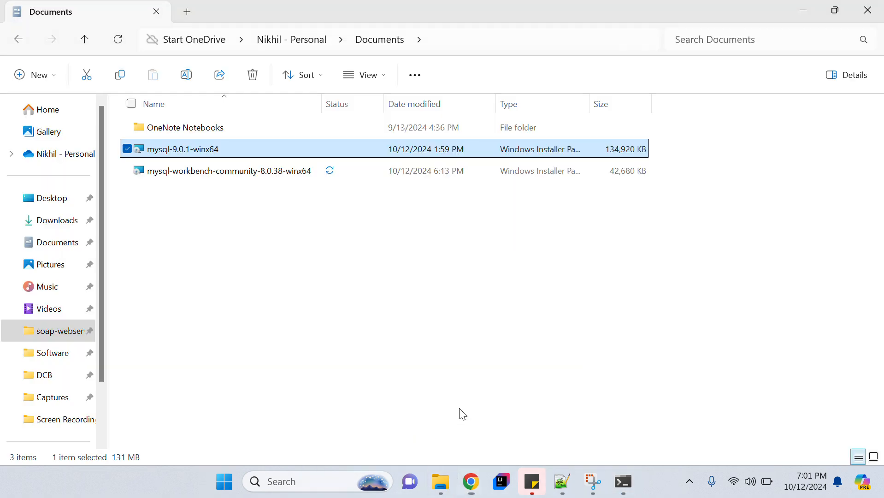
click(217, 170)
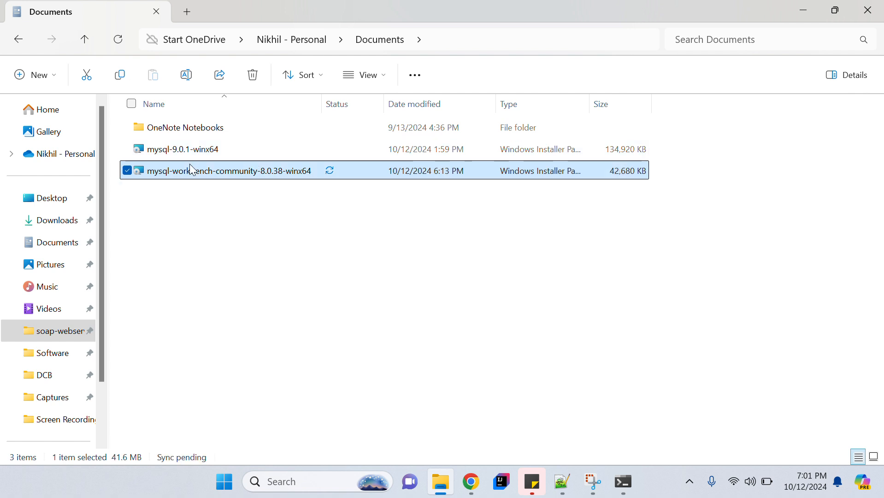
double_click(226, 173)
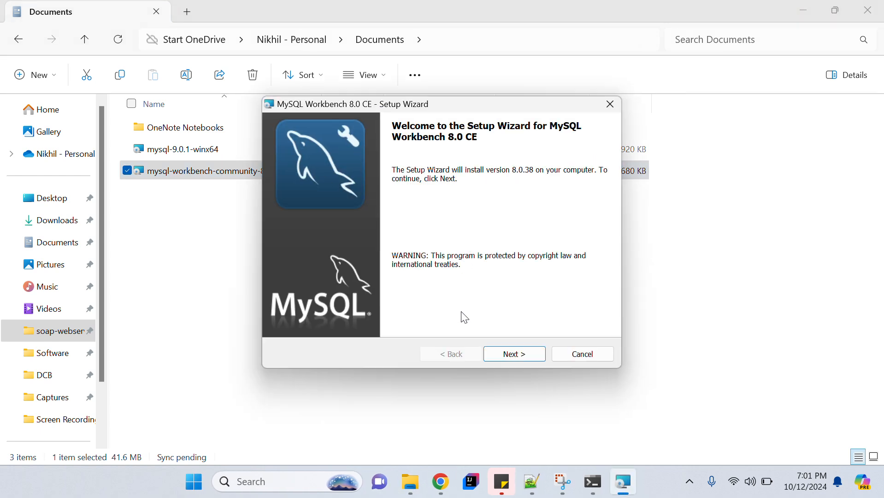
Change the Workbench install folder to A:\Software\Installed\MySQL\MySQL Workbench 8.0 CE\.
click(521, 358)
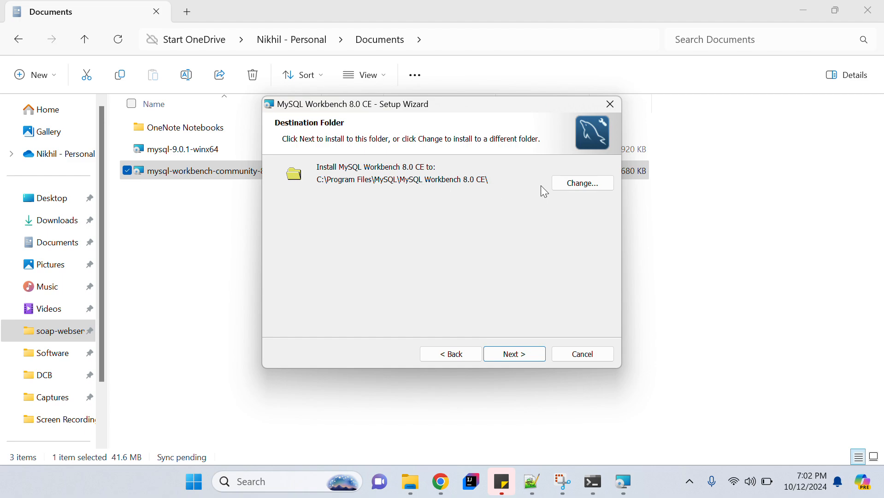
click(584, 184)
click(531, 482)
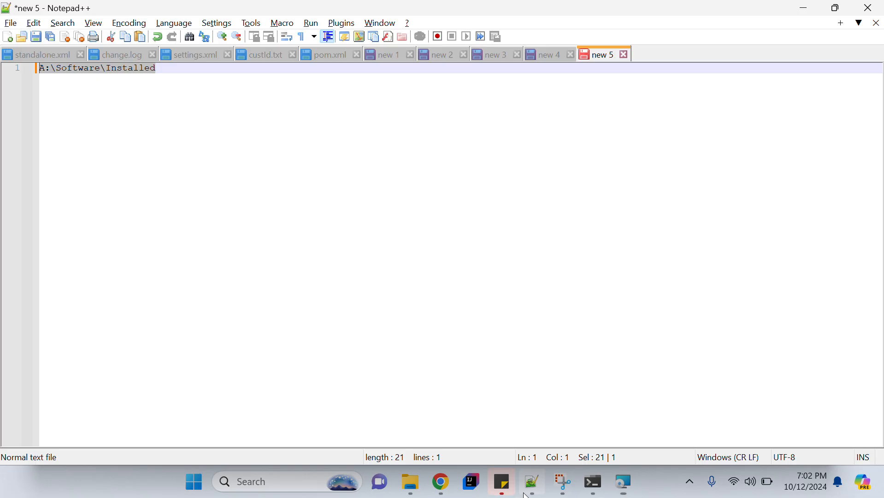
key(alt+Tab)
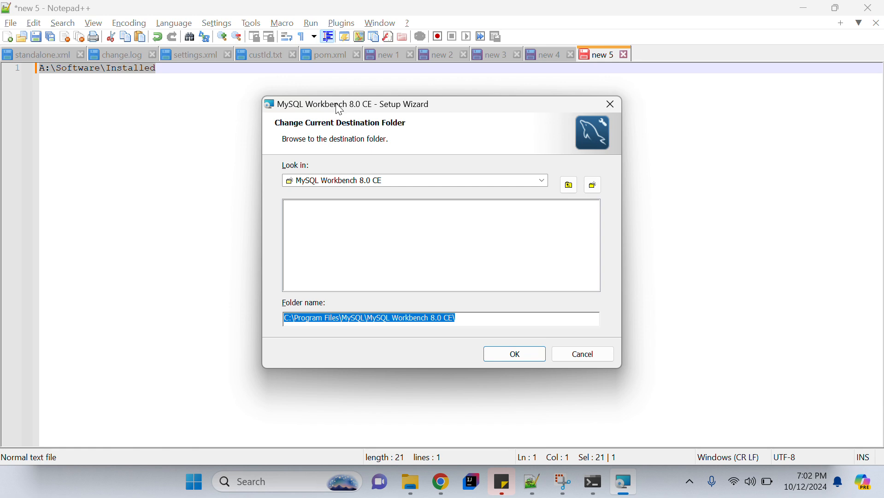
click(347, 321)
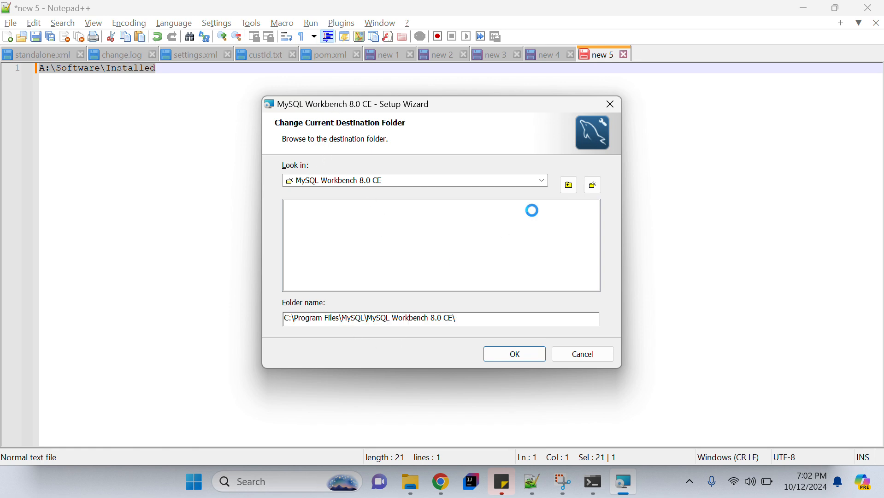
key(ctrl+shift+Left)
key(ctrl+shift+Left)
key(ctrl+shift+Left)
key(ctrl+shift+Left)
text(A:\Software\Installed)
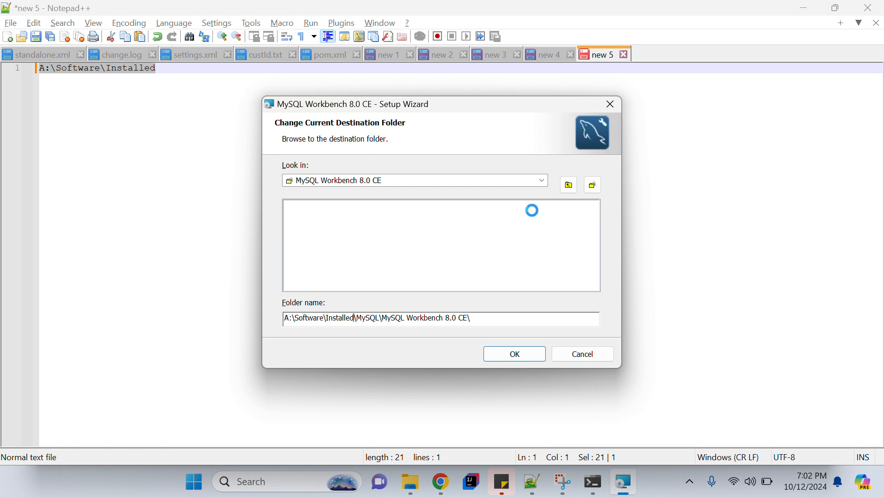
click(519, 358)
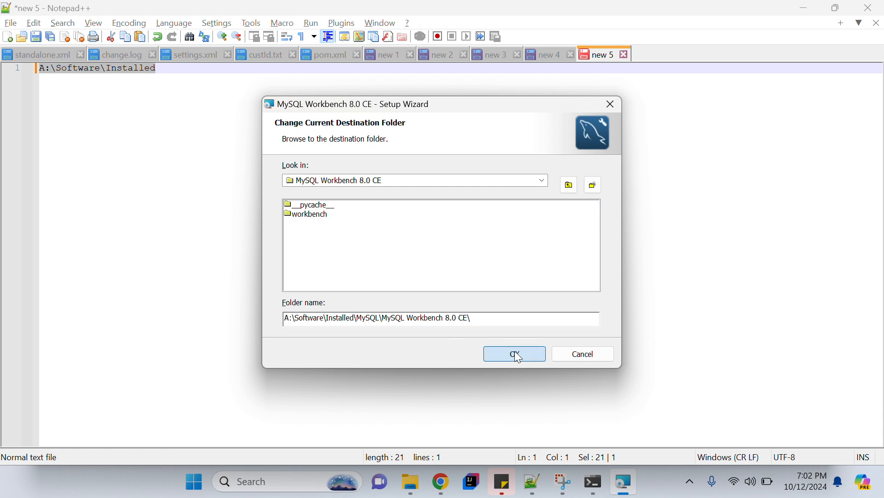
Install Workbench with the Complete setup type and finish with Launch MySQL Workbench checked.
click(515, 356)
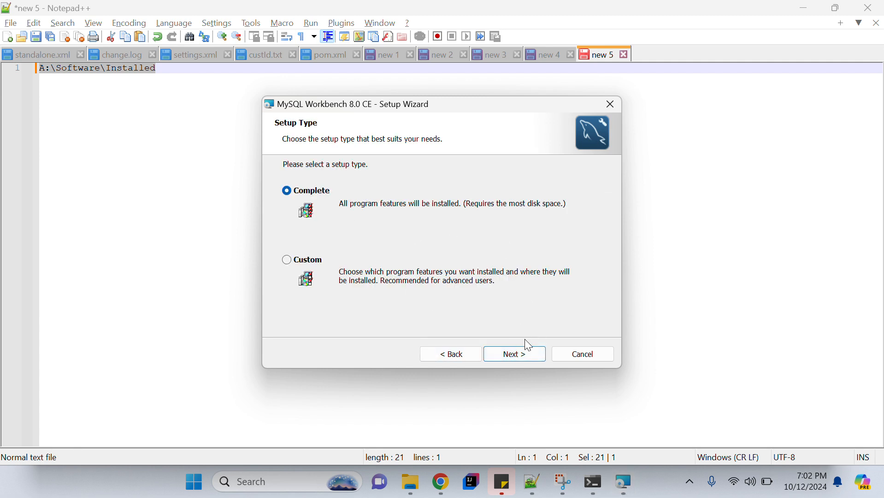
click(521, 357)
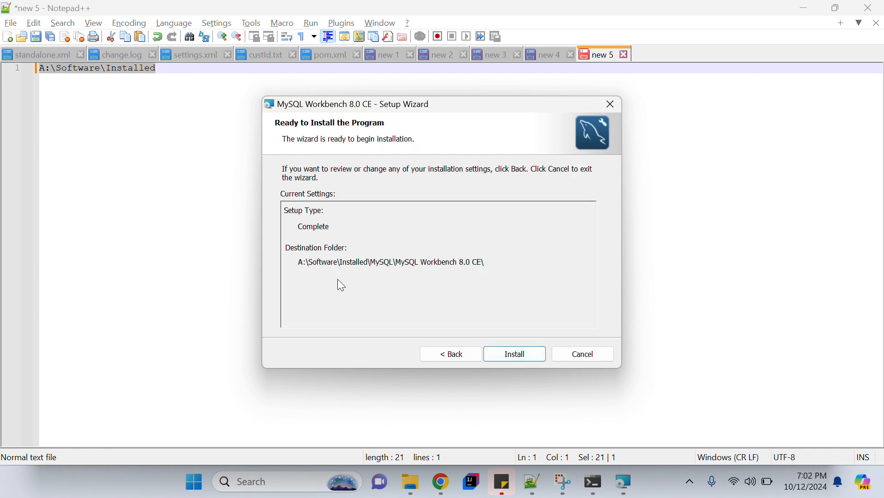
click(515, 352)
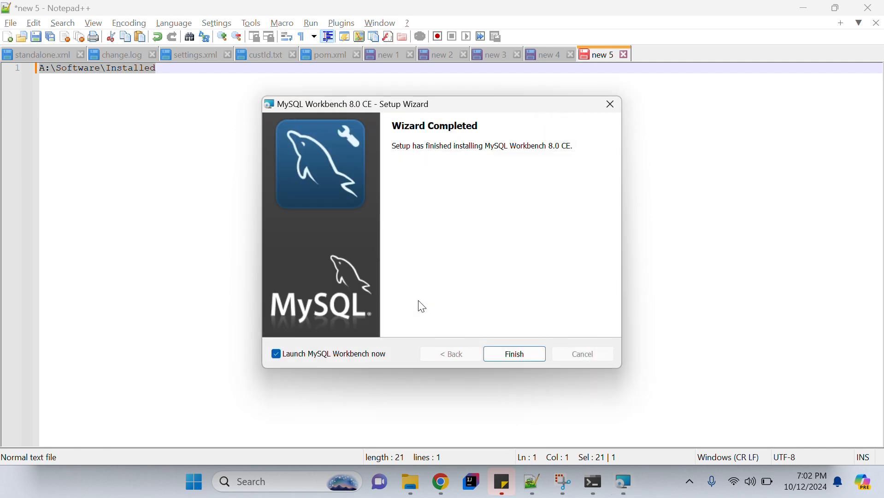
click(526, 354)
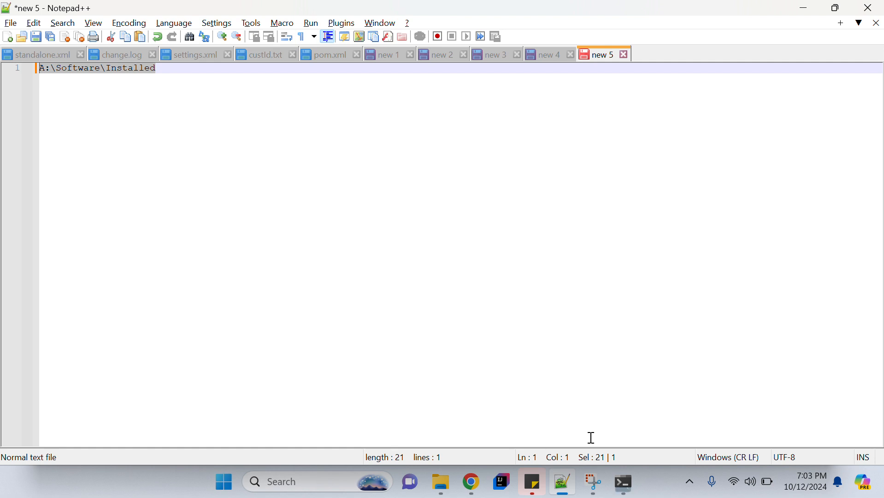
Bring Workbench forward and open the Local instance MySQL90 connection (root, localhost:3306).
click(627, 492)
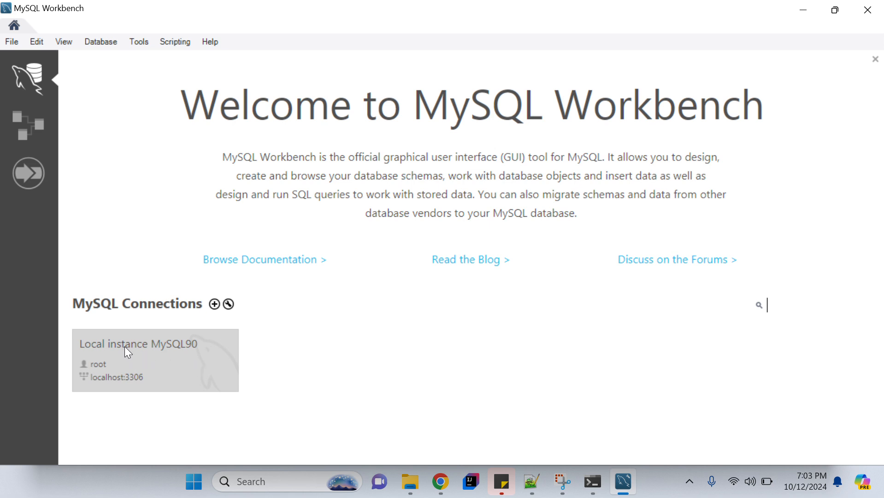
click(191, 360)
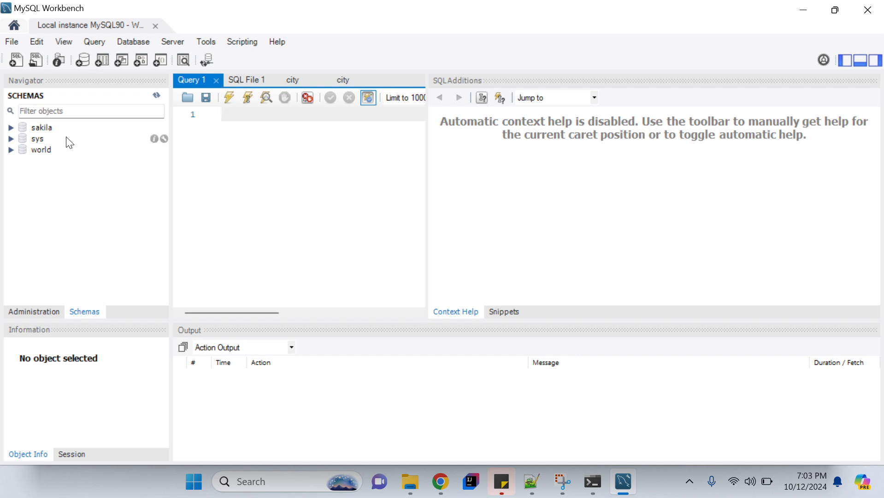
Expand world > Tables, select city, and open its rows with SELECT * FROM world.city.
click(35, 151)
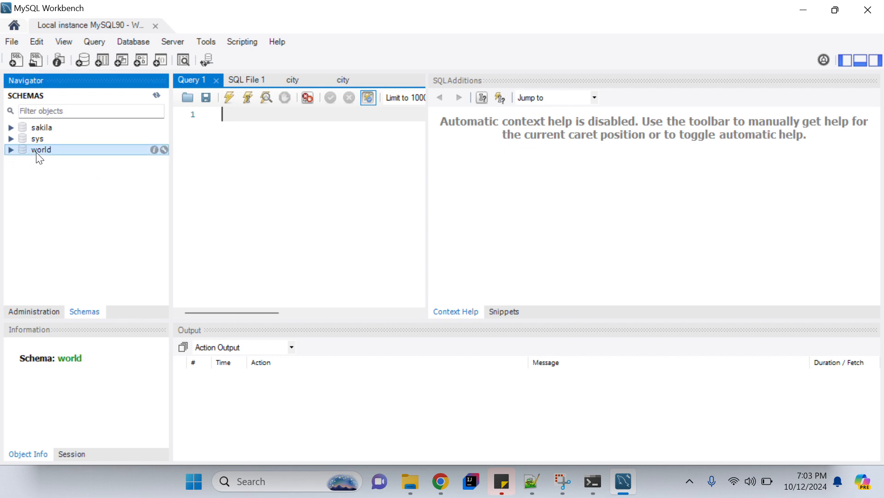
ctrl+click(39, 128)
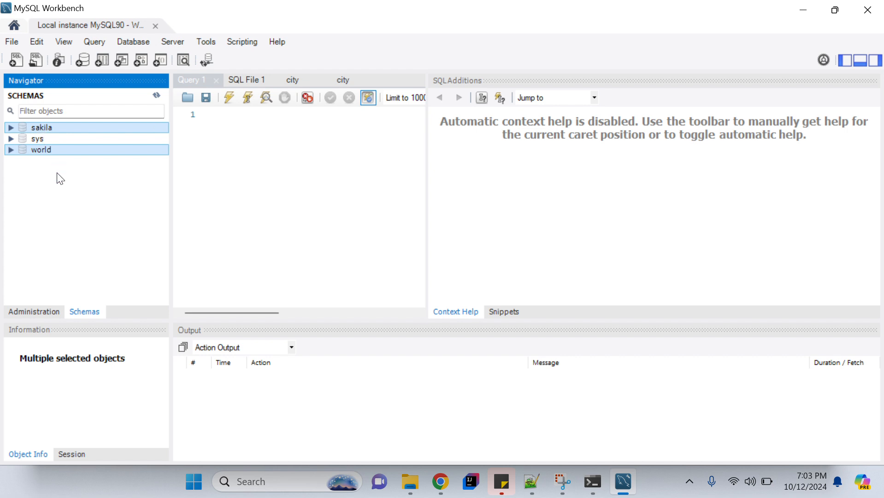
click(24, 170)
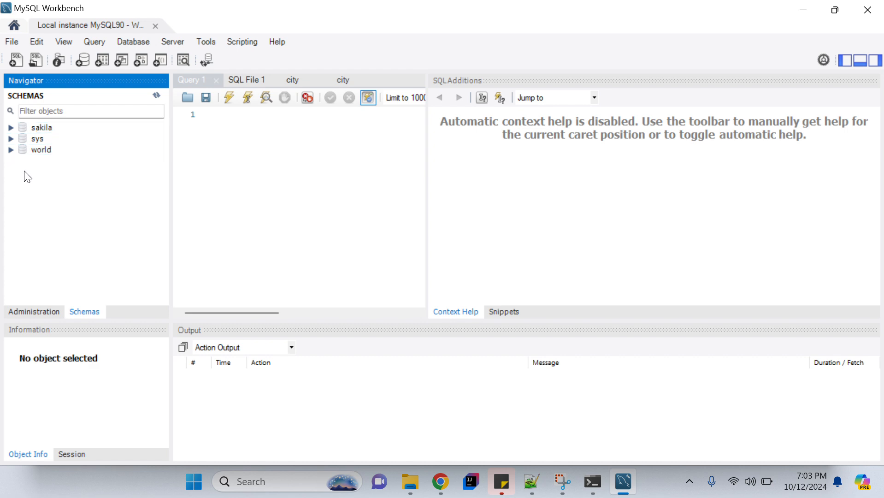
click(11, 150)
click(24, 160)
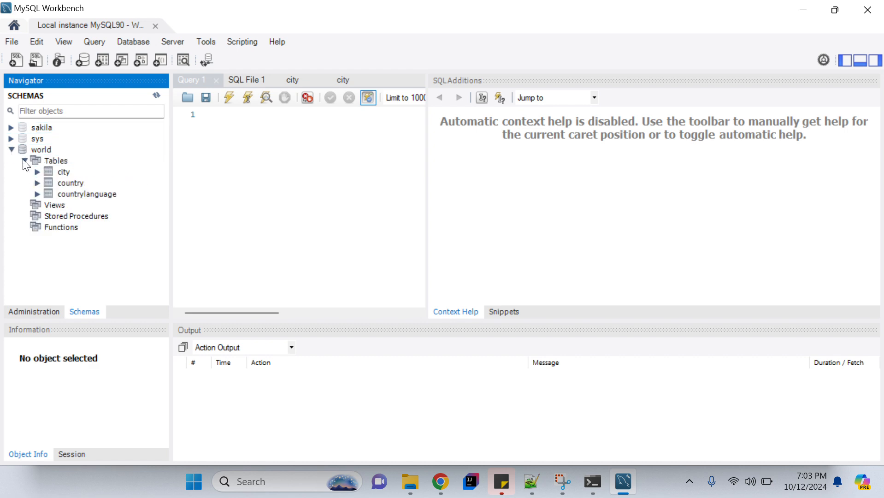
click(58, 159)
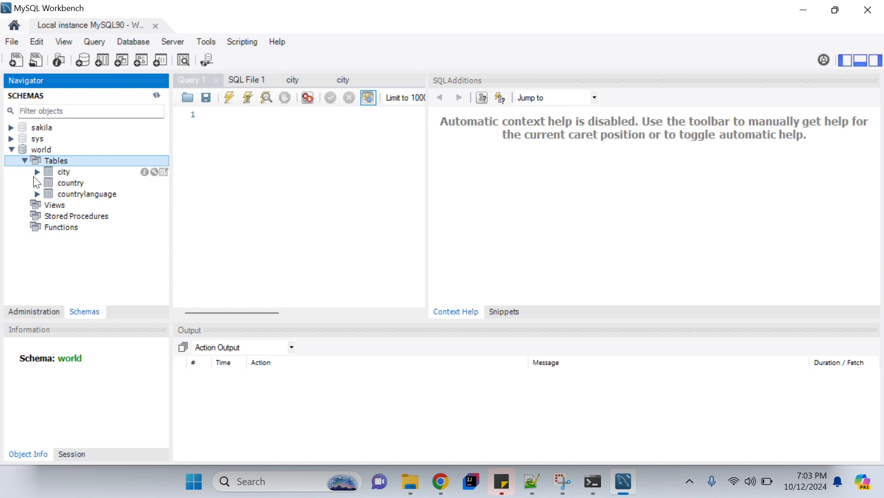
click(58, 171)
key(shift+Down)
key(shift+Down)
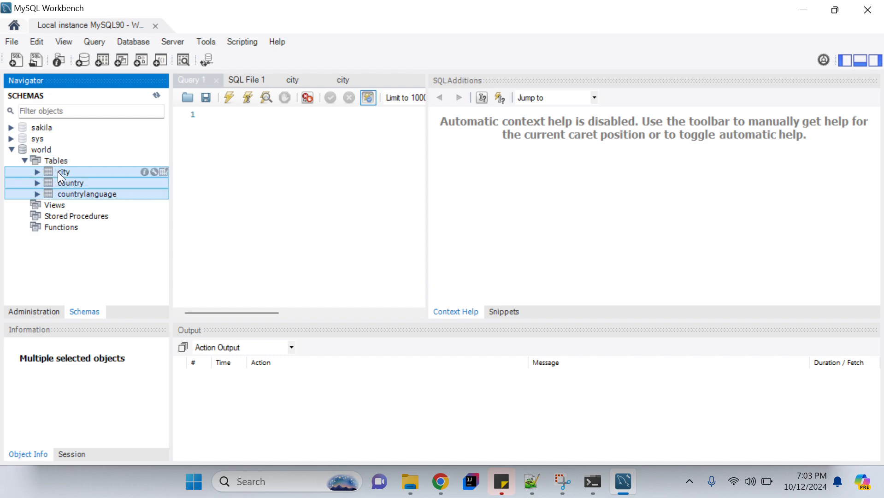
click(72, 171)
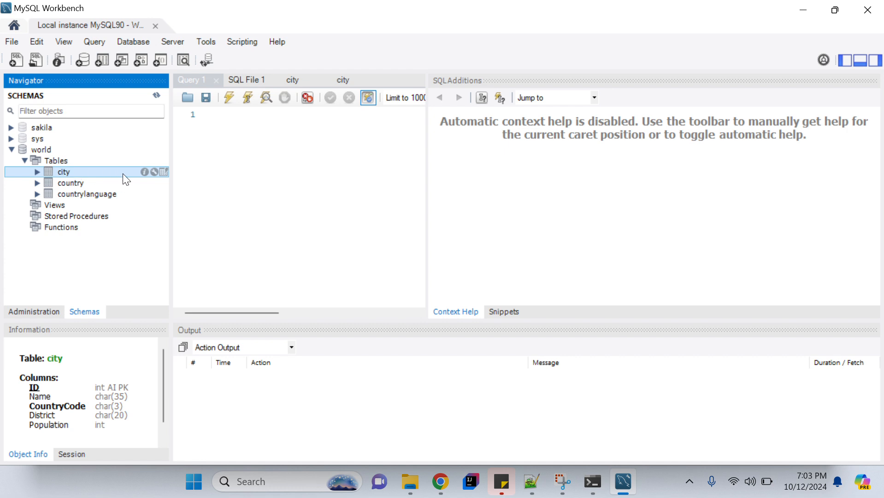
click(164, 173)
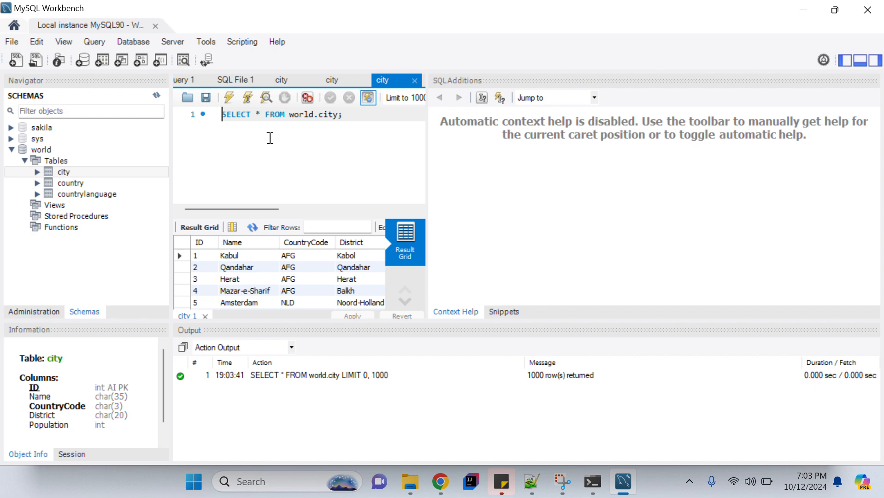
Rerun the city query, select result rows 1–5, and inspect the city, country and countrylanguage tables.
click(228, 97)
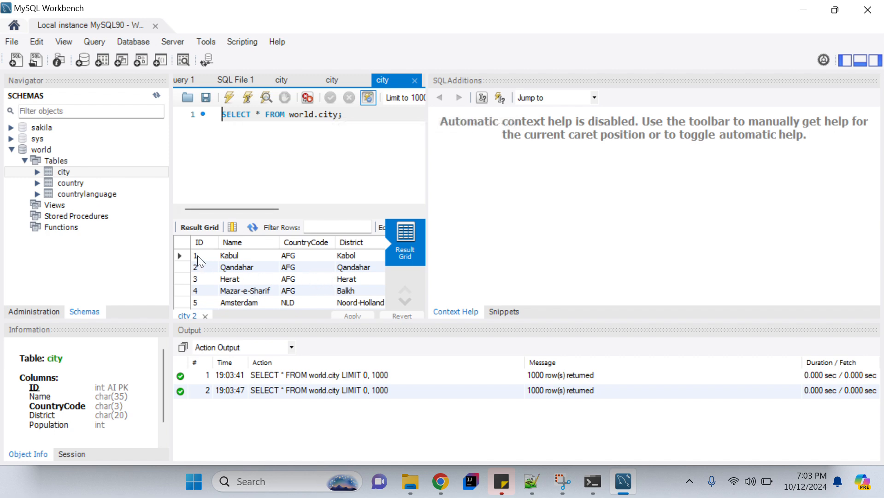
drag(198, 255, 373, 299)
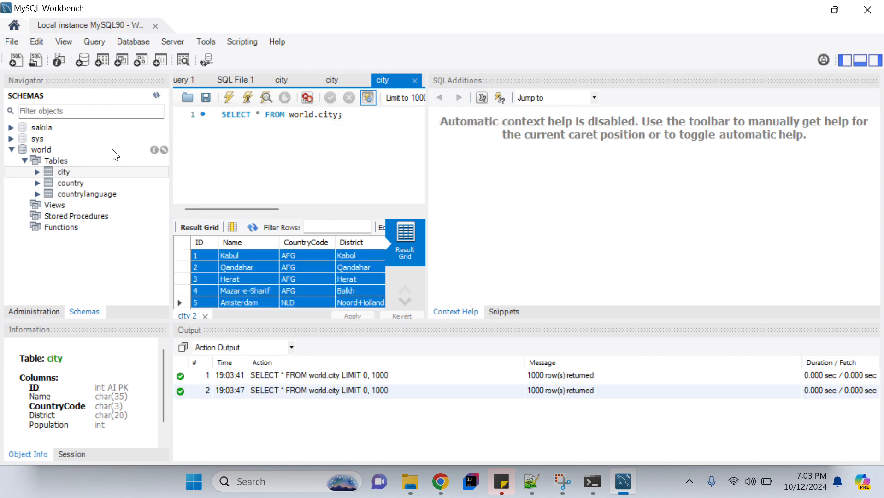
click(43, 150)
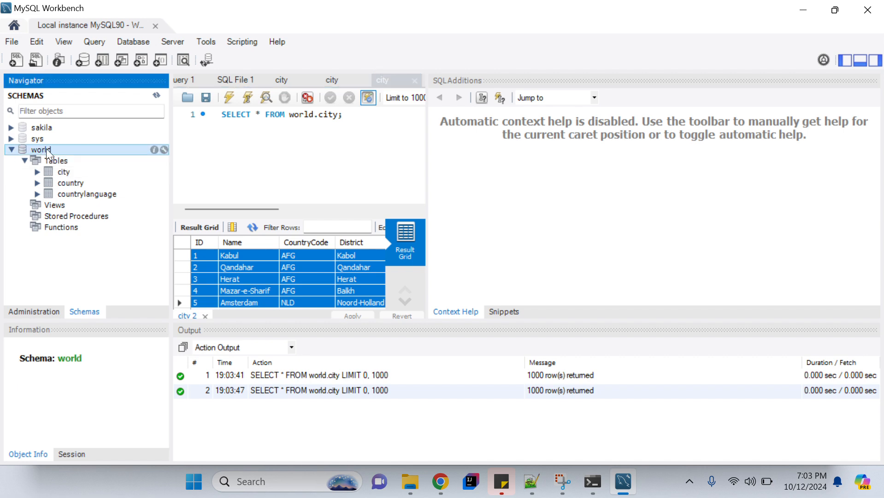
click(63, 173)
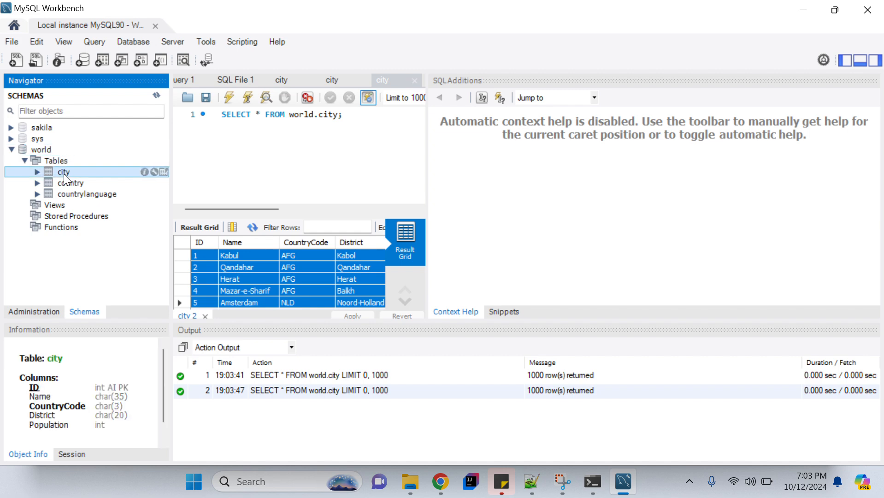
click(70, 183)
click(84, 195)
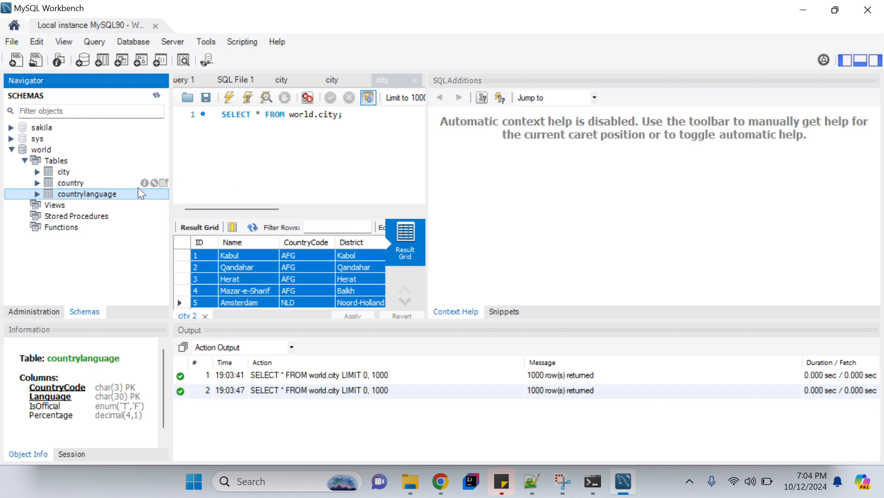
List city's columns (ID, Name, CountryCode, District, Population) and inspect the ID column.
click(38, 171)
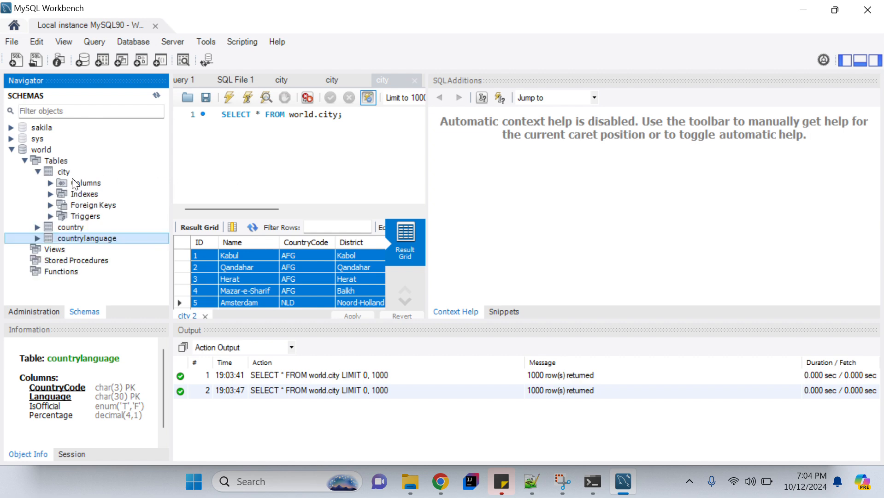
click(49, 183)
click(51, 182)
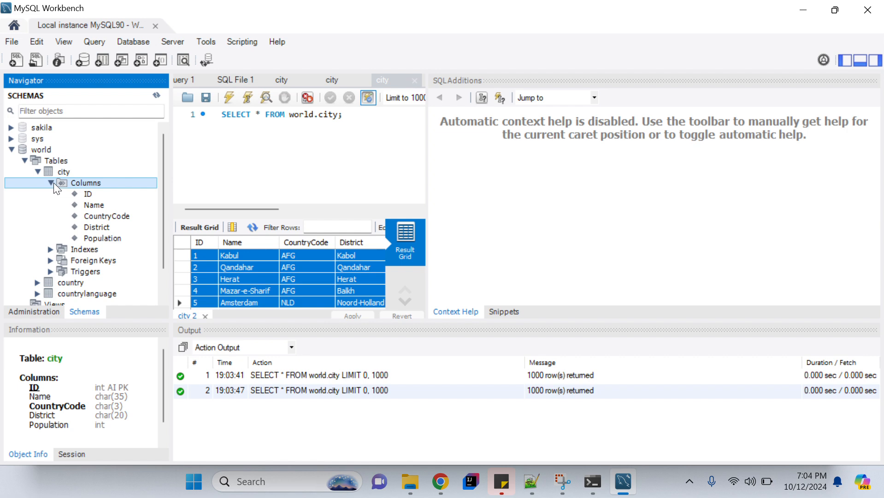
click(88, 193)
click(322, 195)
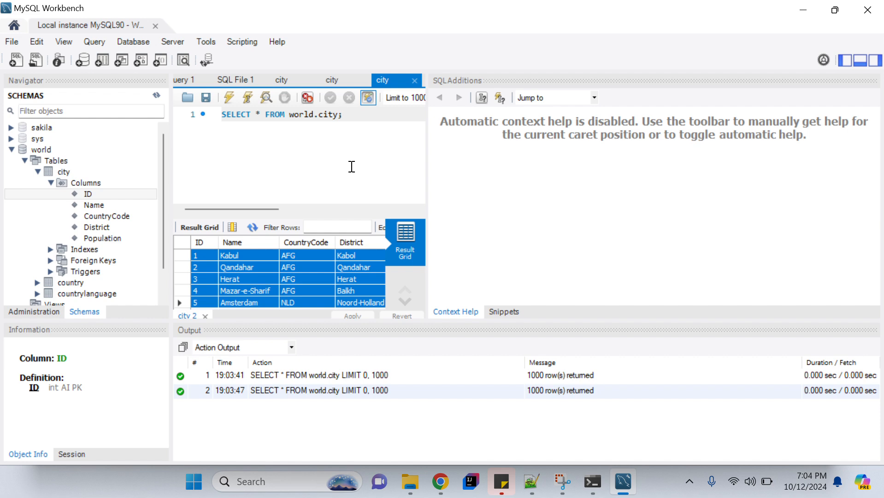
Open services.msc and locate the MySQL90 service, confirming it is Running with Automatic startup.
key(super+r)
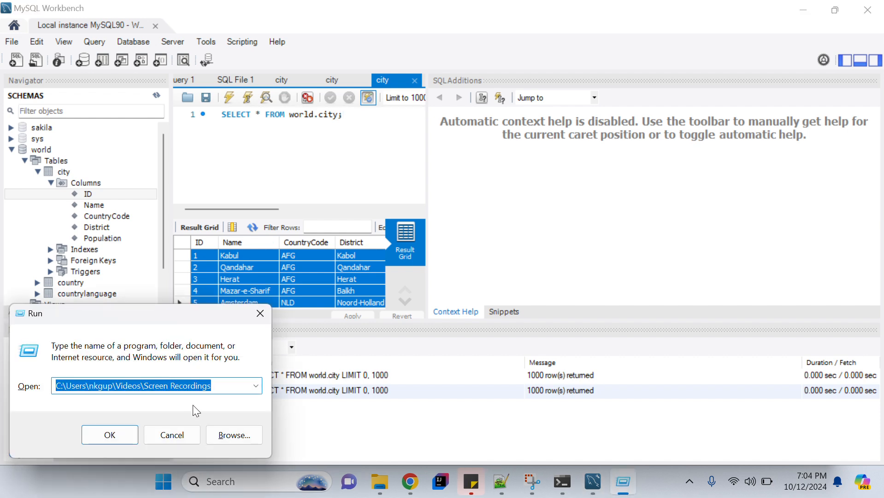
scroll(241, 385, down, 1)
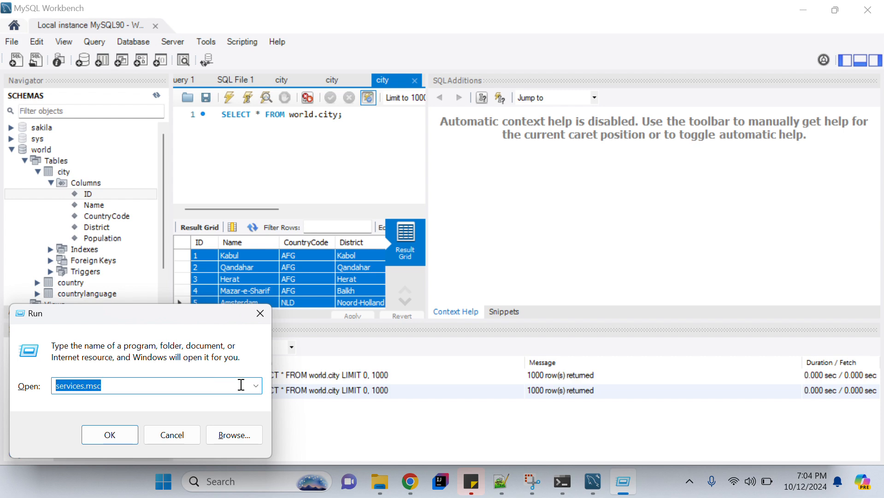
click(111, 386)
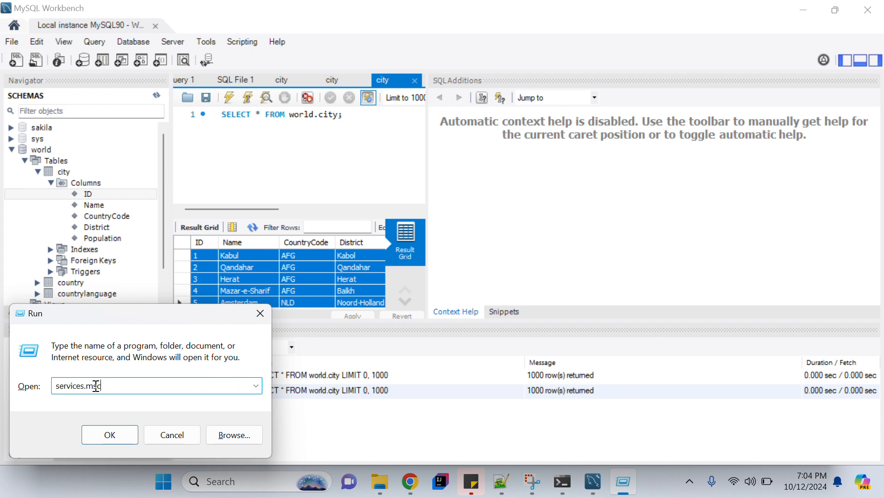
click(107, 435)
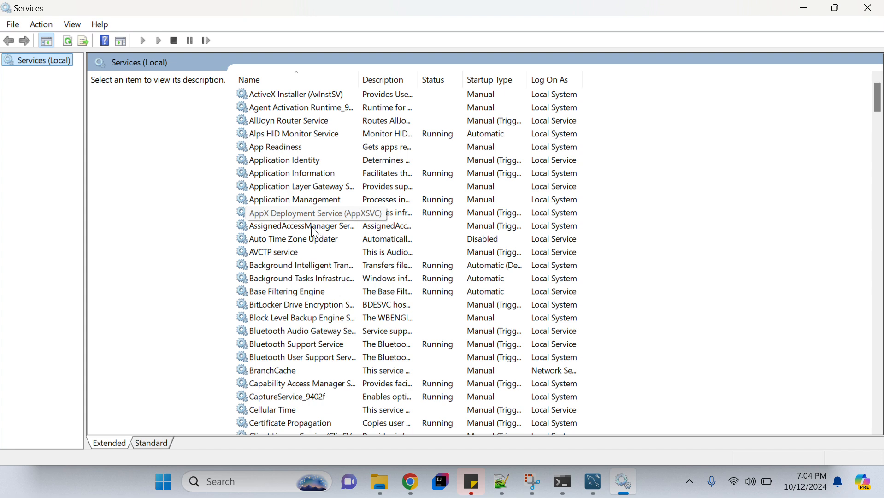
click(292, 199)
text(mysql)
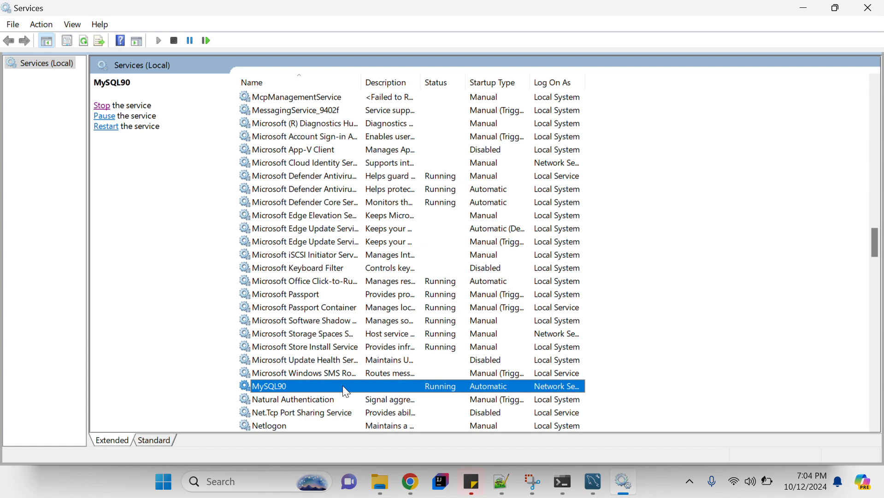
right_click(342, 385)
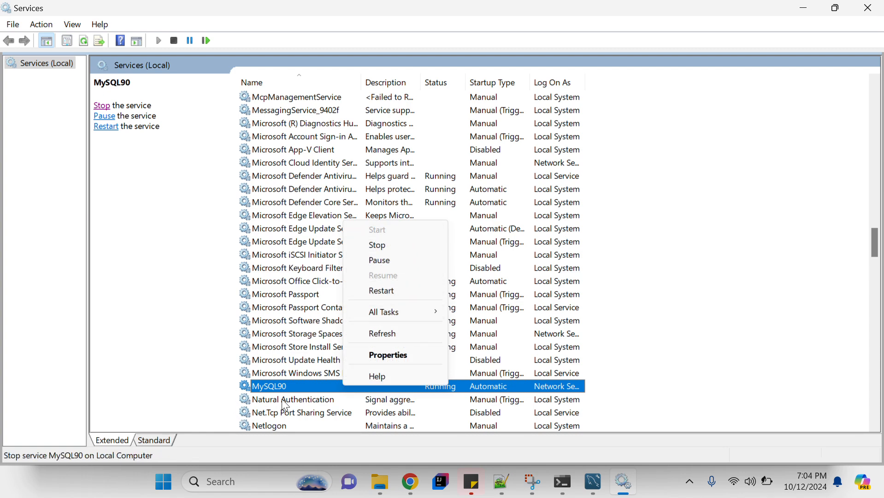
click(292, 388)
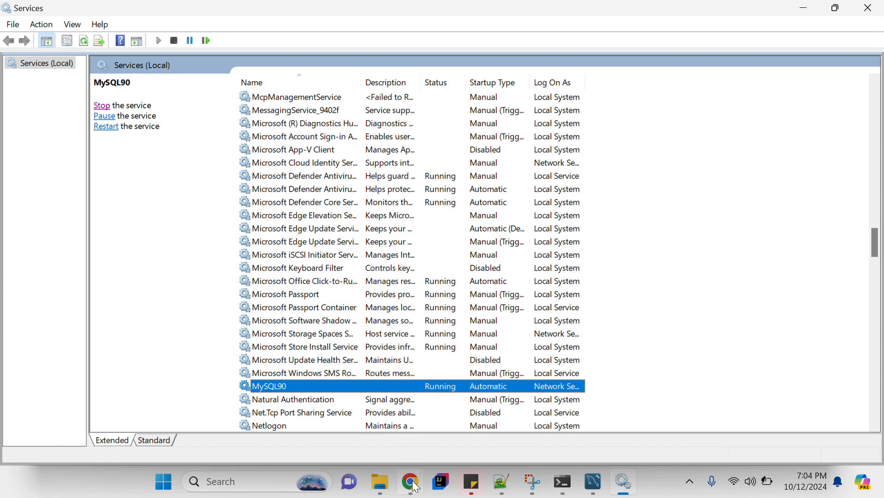
Switch through Chrome back to MySQL Workbench.
mouse_move(411, 482)
click(491, 419)
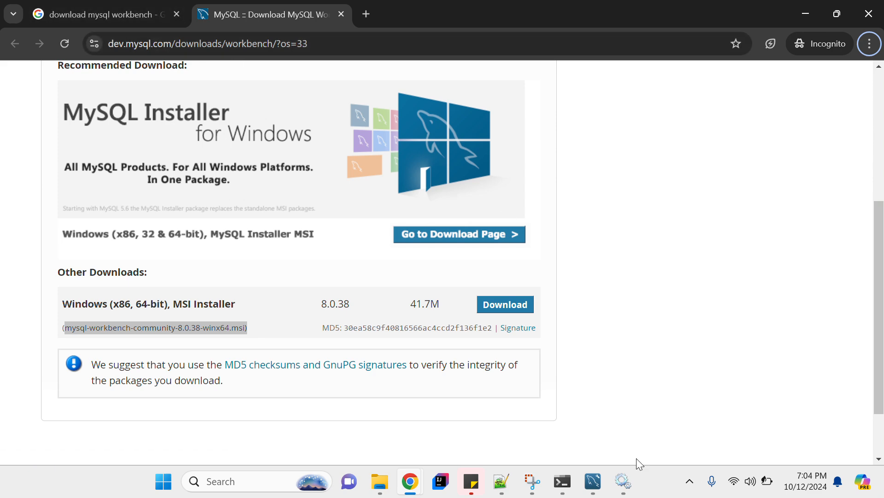
click(591, 484)
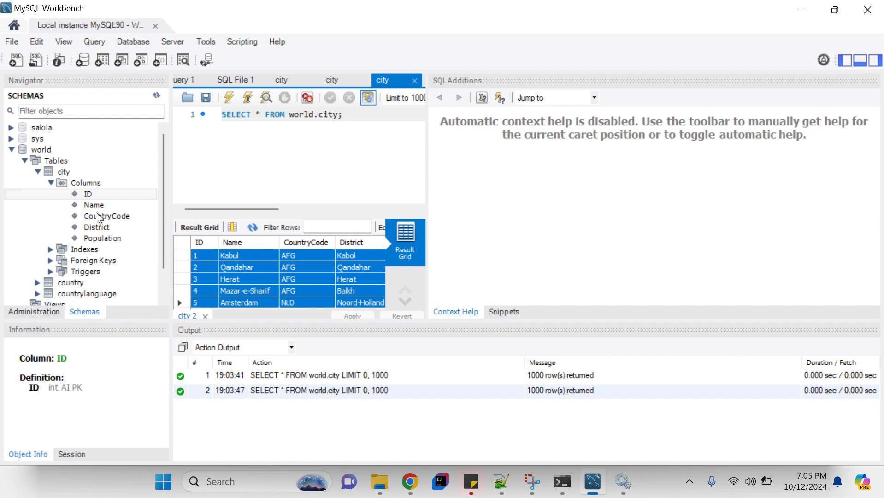
click(327, 138)
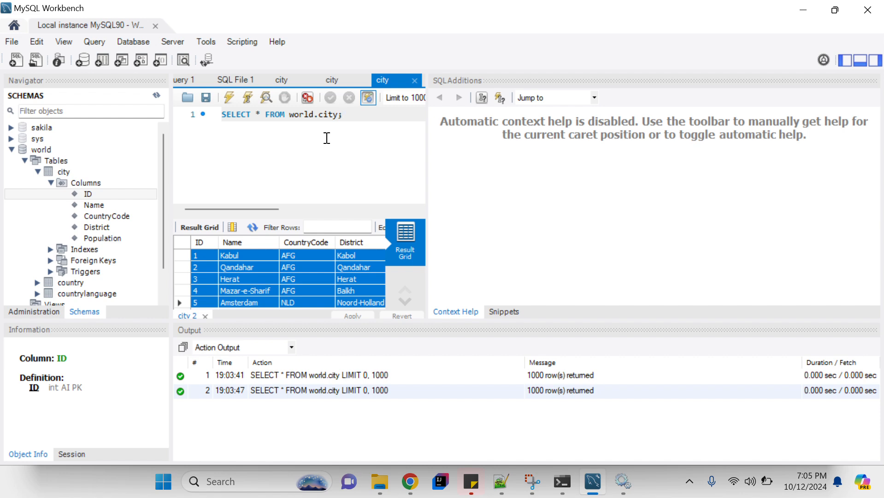